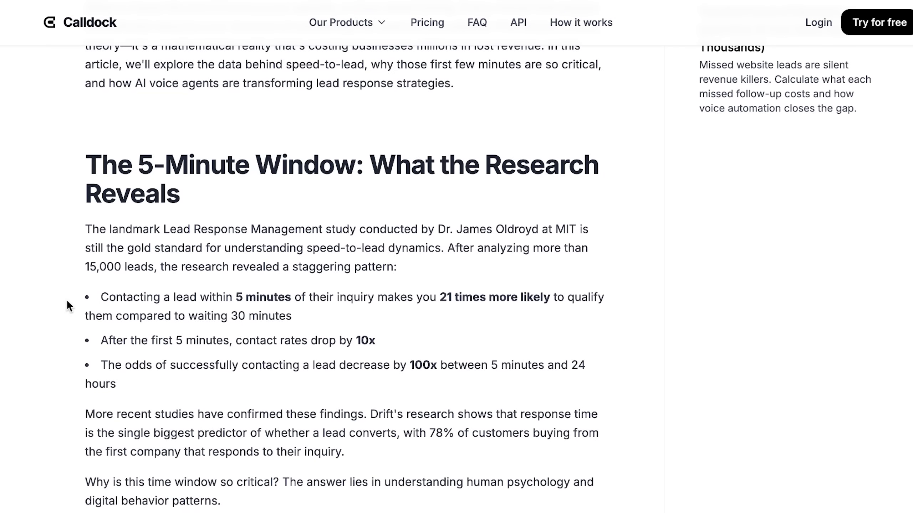
Highlight the claims about contacting leads within 5 minutes and being 21 times more likely.
scroll(69, 306, "down", 1)
left_click_drag(101, 287, 365, 290)
left_click_drag(375, 288, 328, 310)
left_click(328, 309)
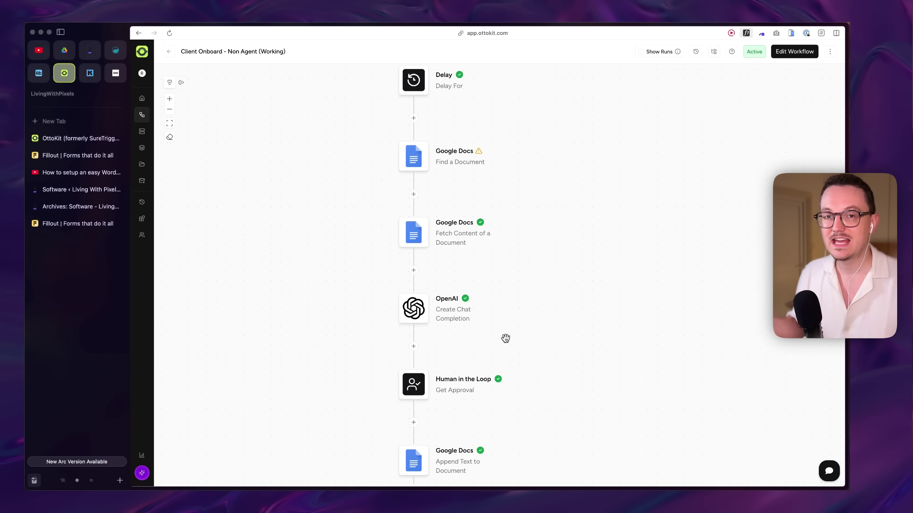
Delete the third question, about brand assets, from the approval request's client questions.
scroll(505, 338, "up", 3)
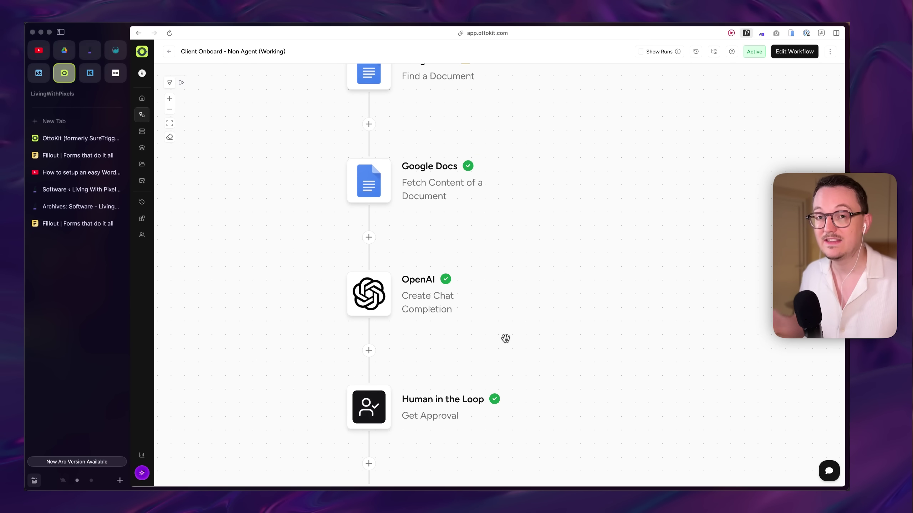
scroll(505, 339, "down", 2)
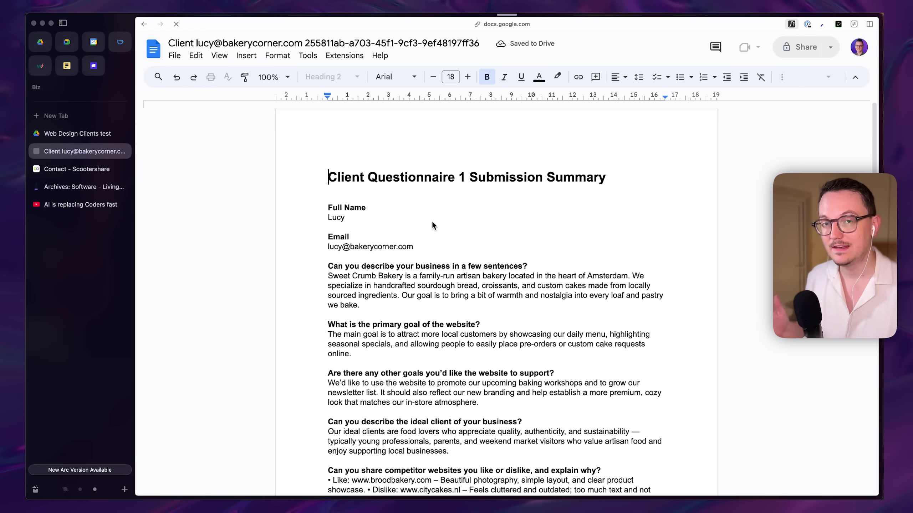
scroll(420, 260, "down", 8)
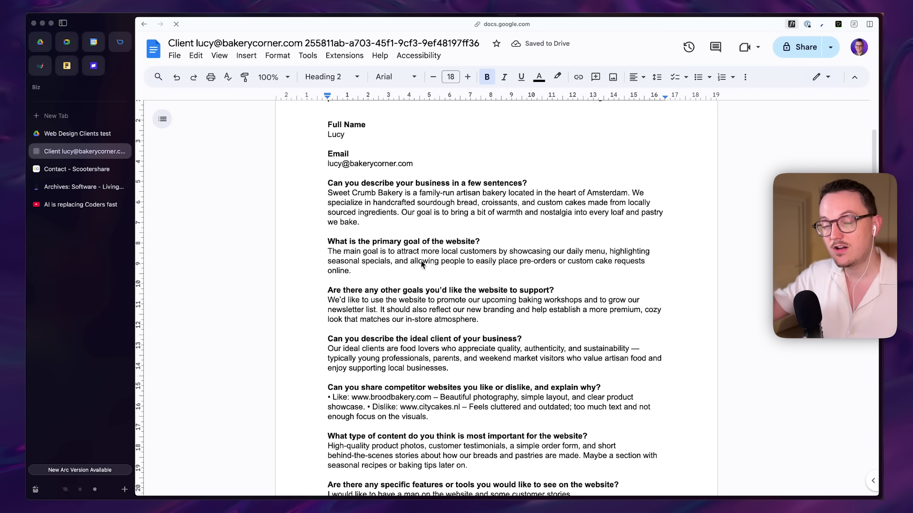
scroll(421, 261, "down", 4)
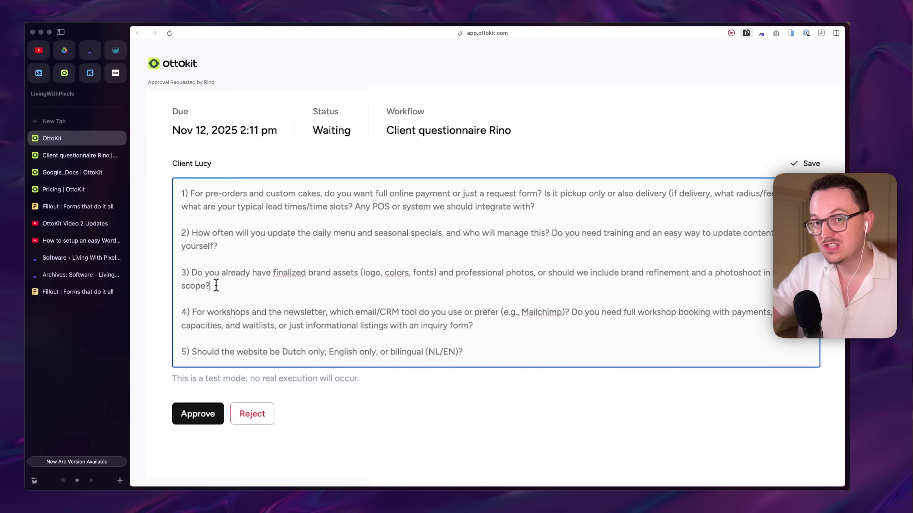
left_click_drag(212, 286, 181, 276)
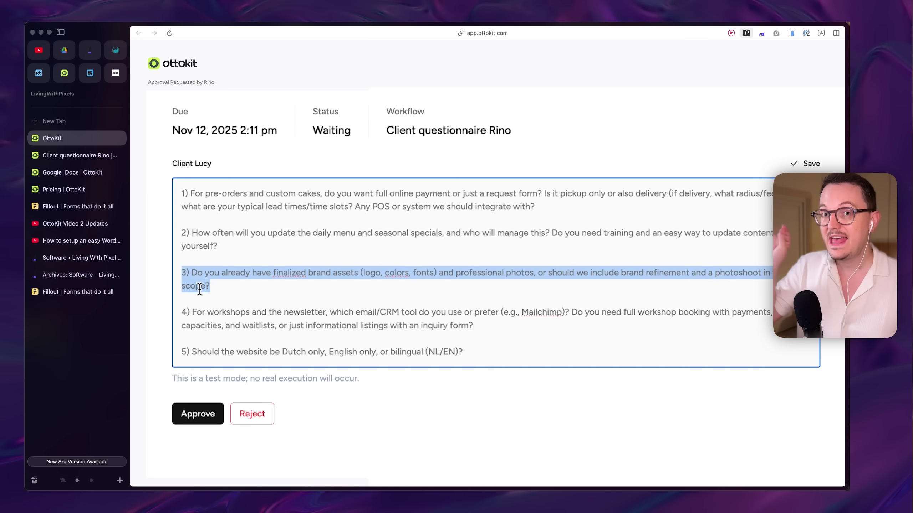
key("BackSpace")
key("BackSpace")
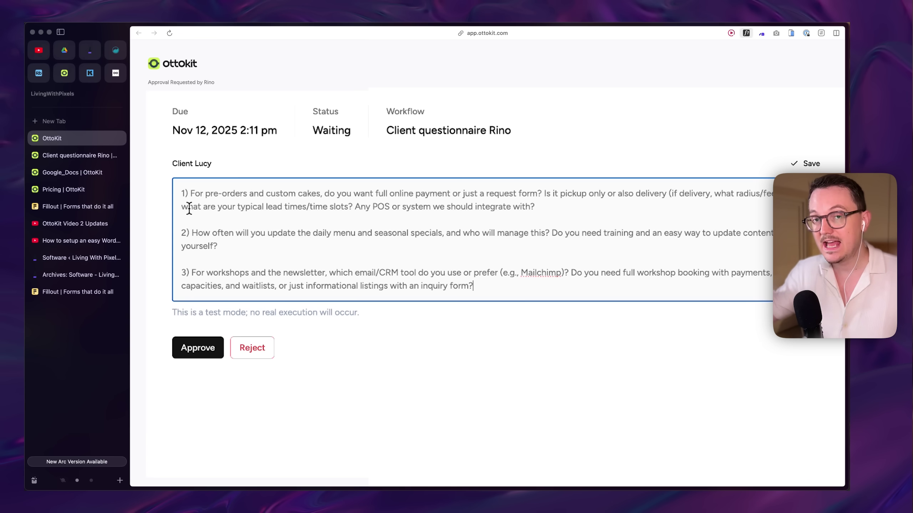
left_click(206, 354)
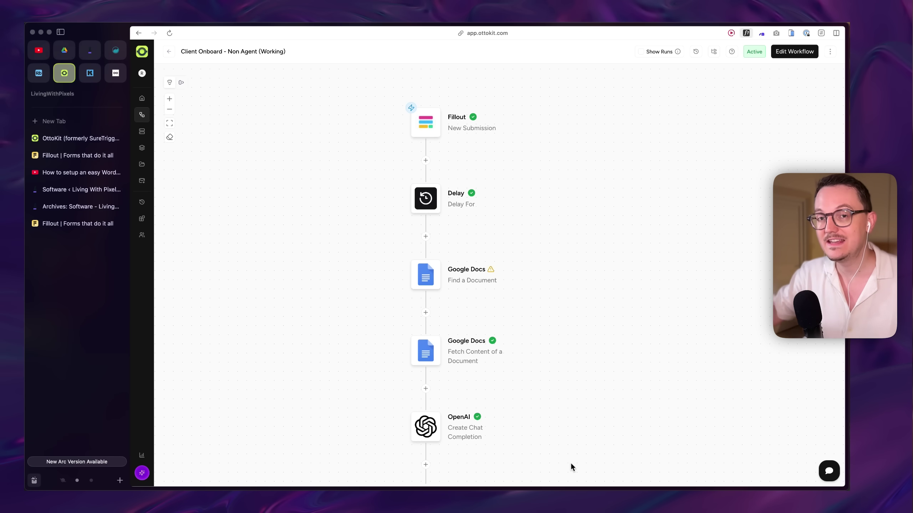
scroll(628, 299, "down", 3)
scroll(627, 299, "down", 4)
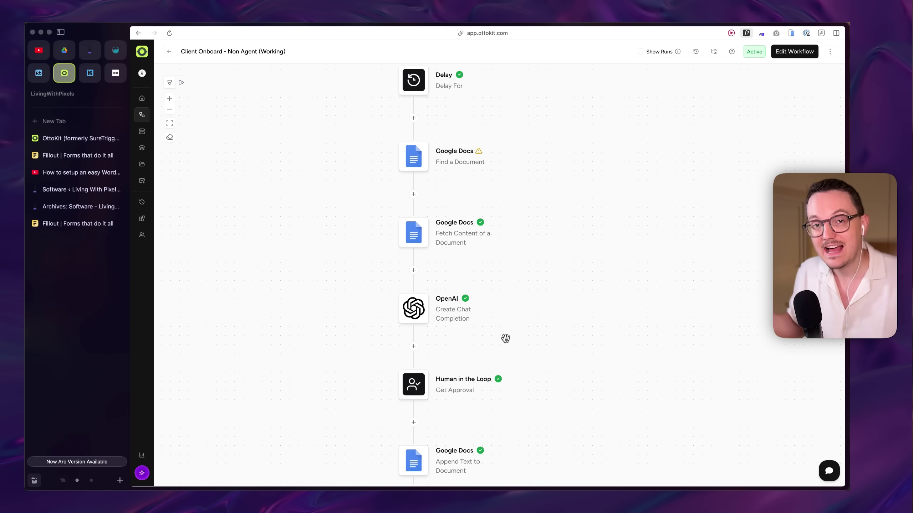
scroll(505, 338, "up", 4)
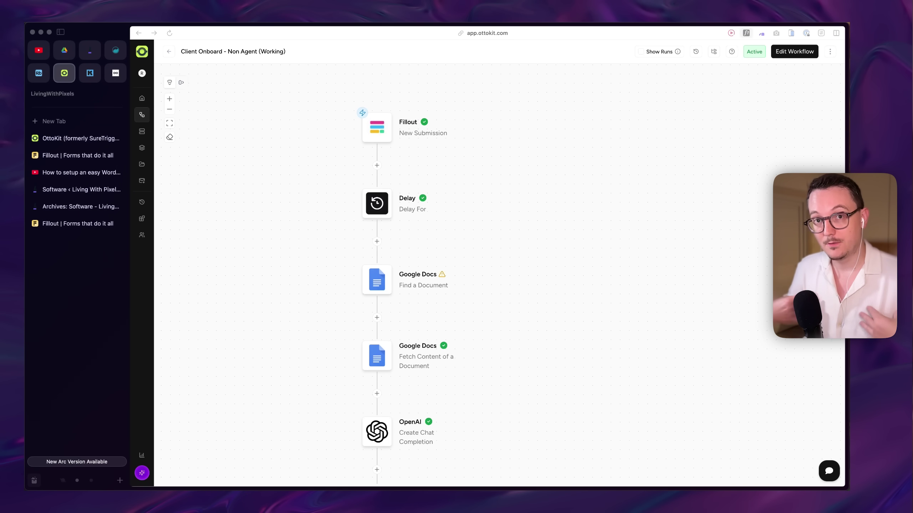
scroll(411, 295, "left", 3)
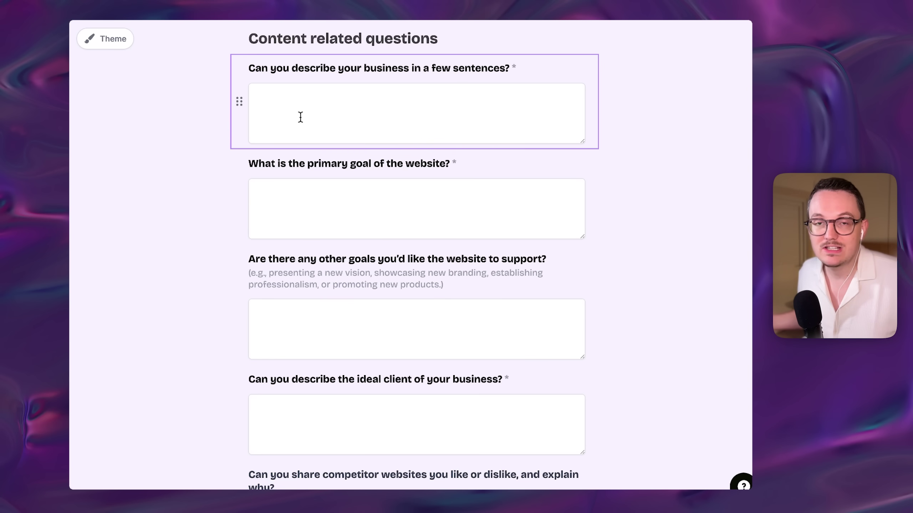
scroll(328, 210, "down", 1)
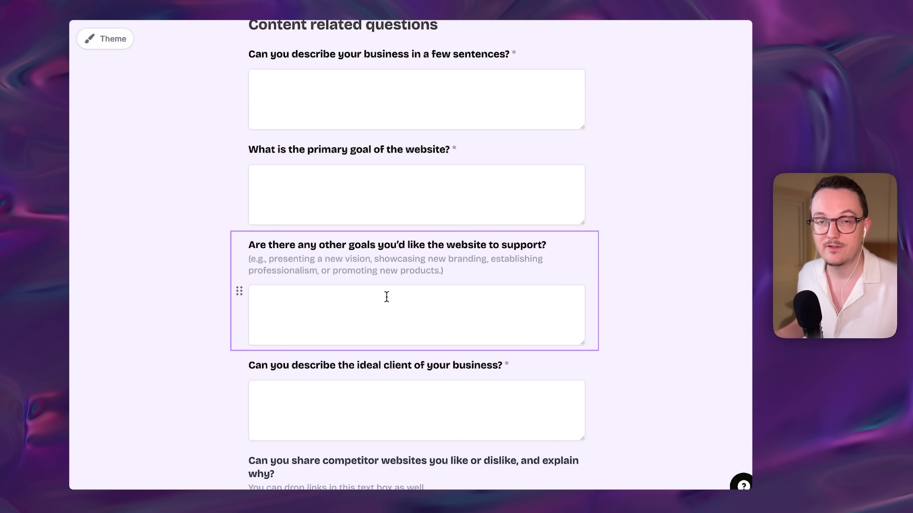
scroll(386, 296, "down", 2)
scroll(387, 297, "down", 10)
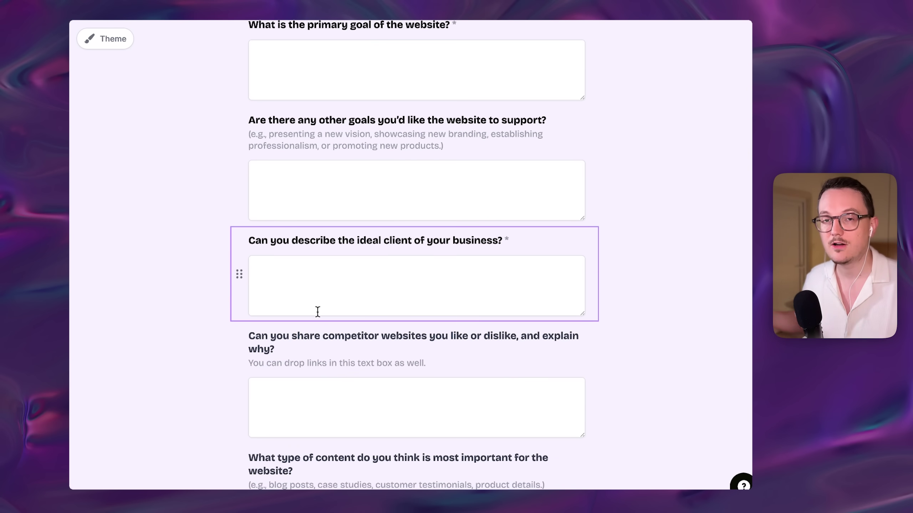
scroll(318, 311, "down", 10)
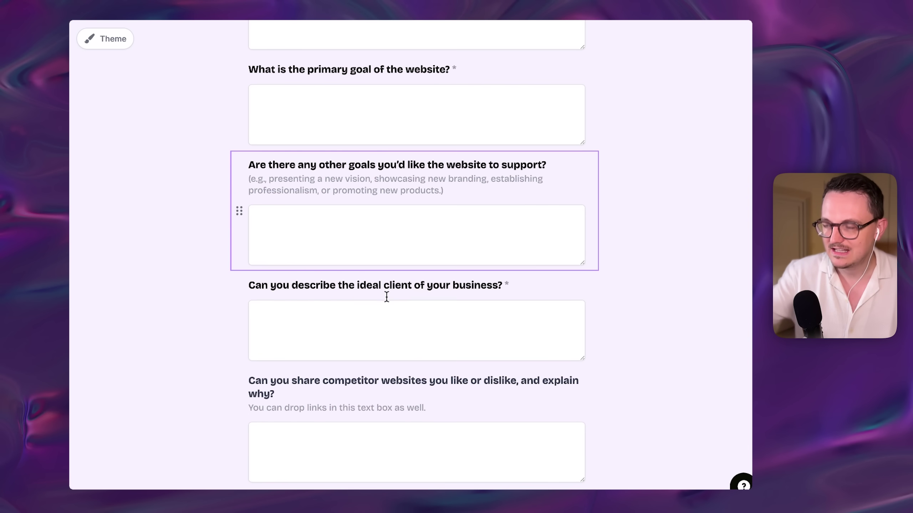
scroll(318, 312, "down", 3)
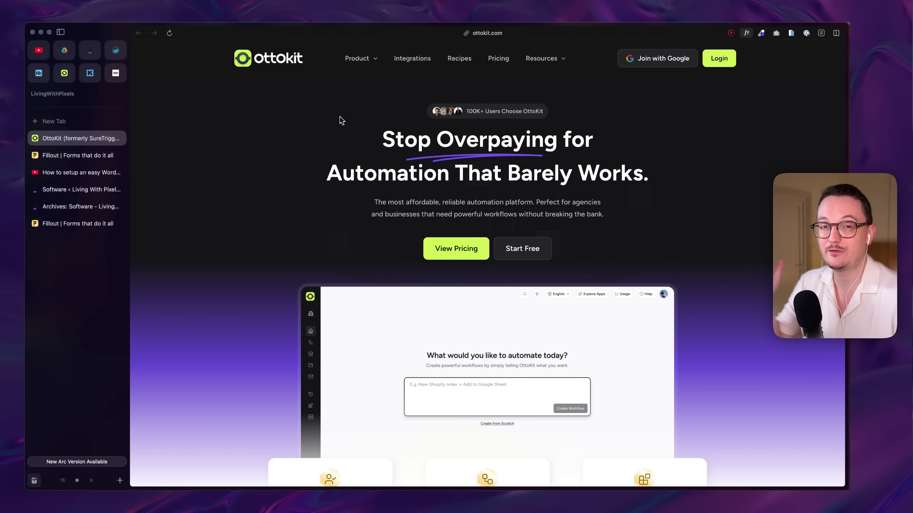
Add a Delay step after the Fillout trigger and set its duration value and unit.
key("ctrl+Tab")
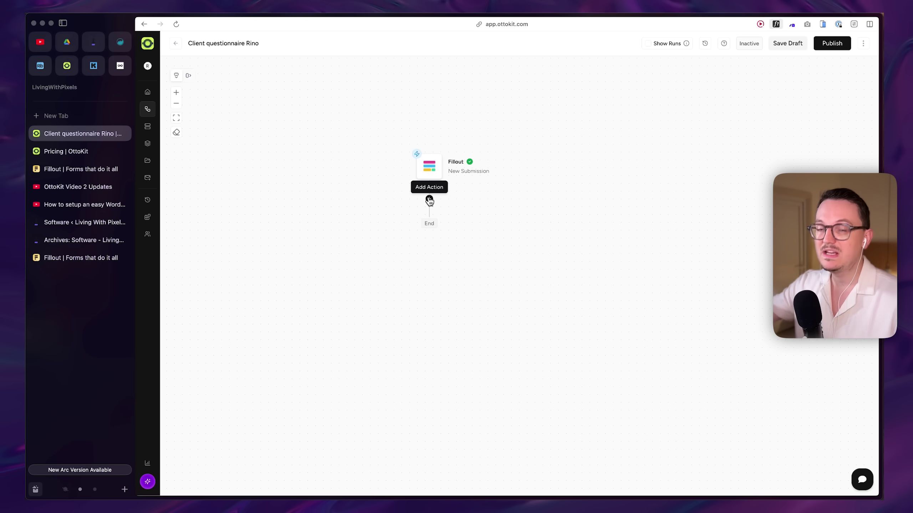
left_click(429, 199)
type("delay")
left_click(629, 147)
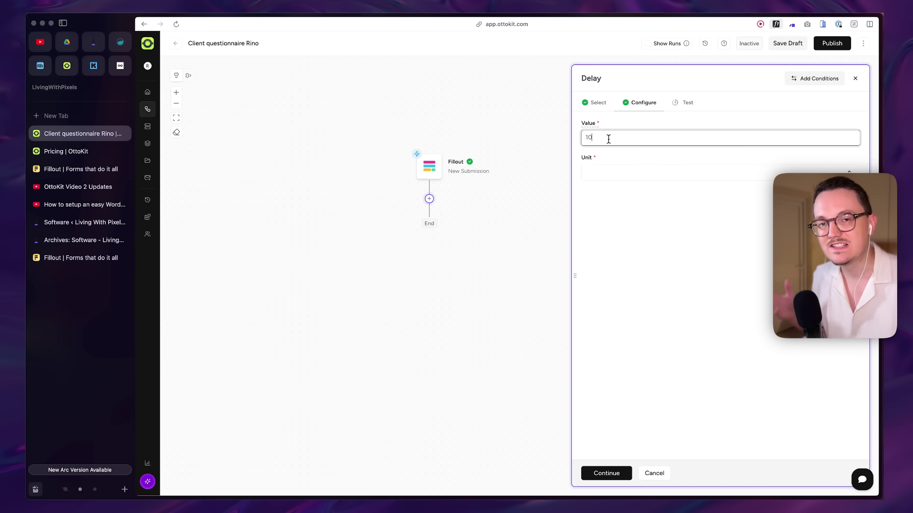
left_click(605, 474)
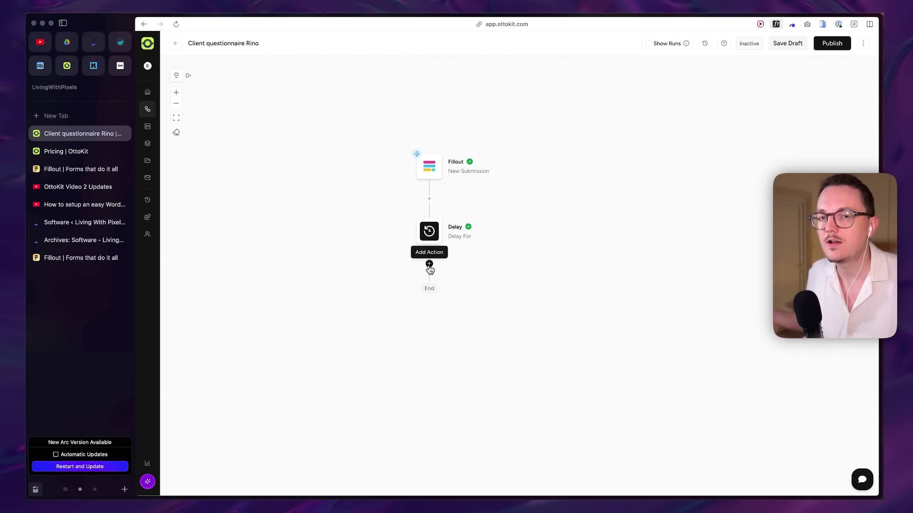
Add a Google Docs Find a Document step below the Delay and bring up its connections.
left_click(429, 264)
type("google d")
left_click(615, 238)
left_click(632, 173)
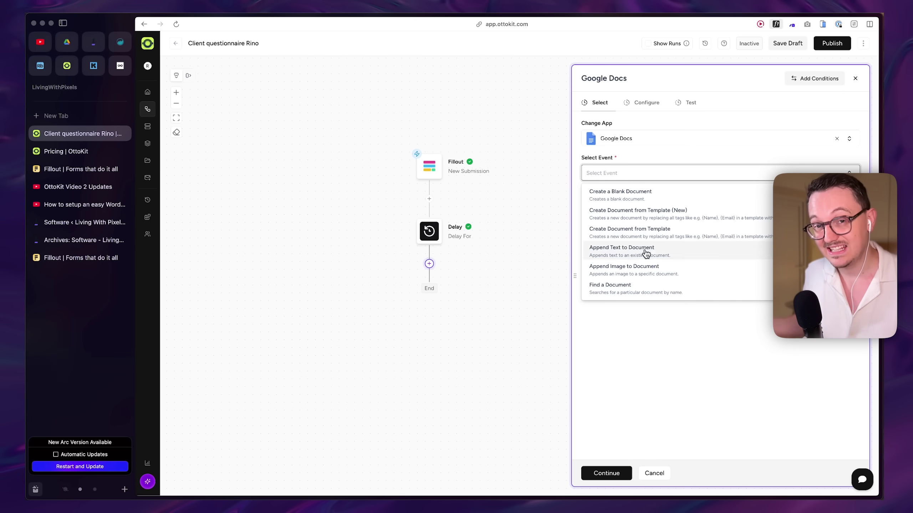
left_click(642, 288)
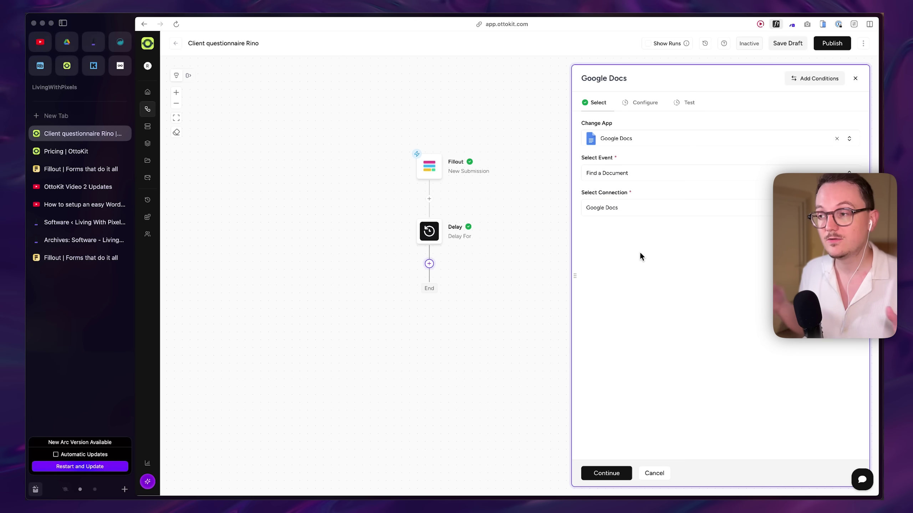
left_click(648, 212)
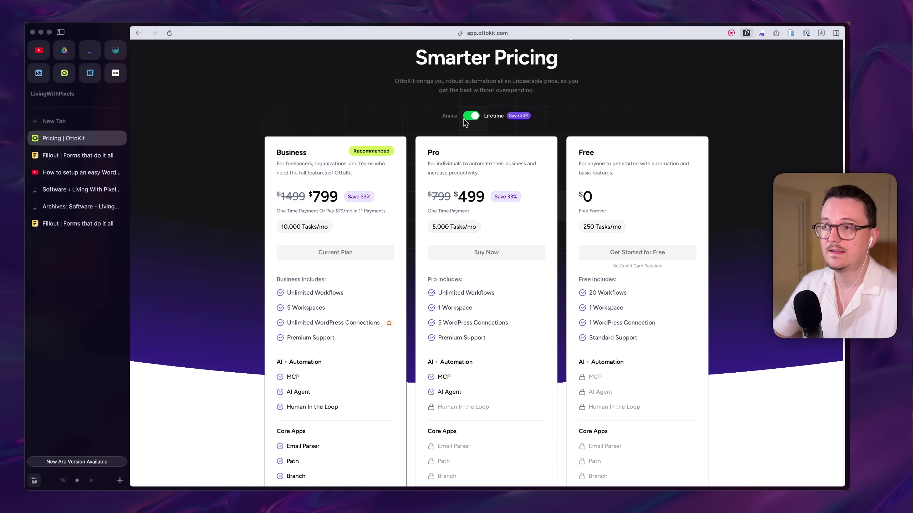
left_click(471, 115)
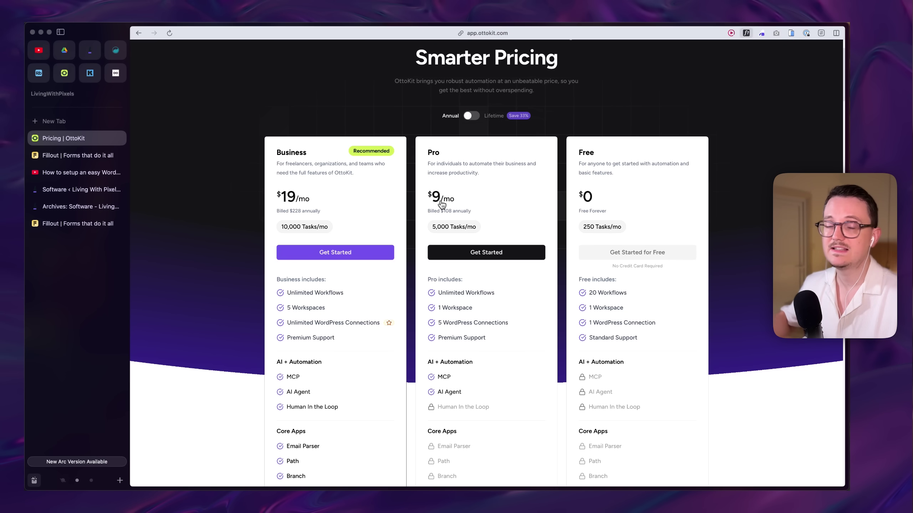
left_click(470, 122)
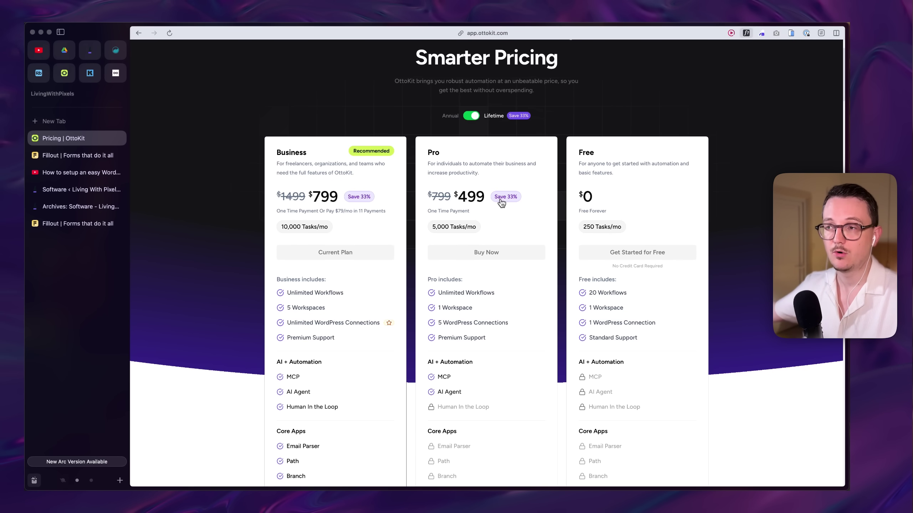
scroll(347, 390, "down", 1)
mouse_move(347, 390)
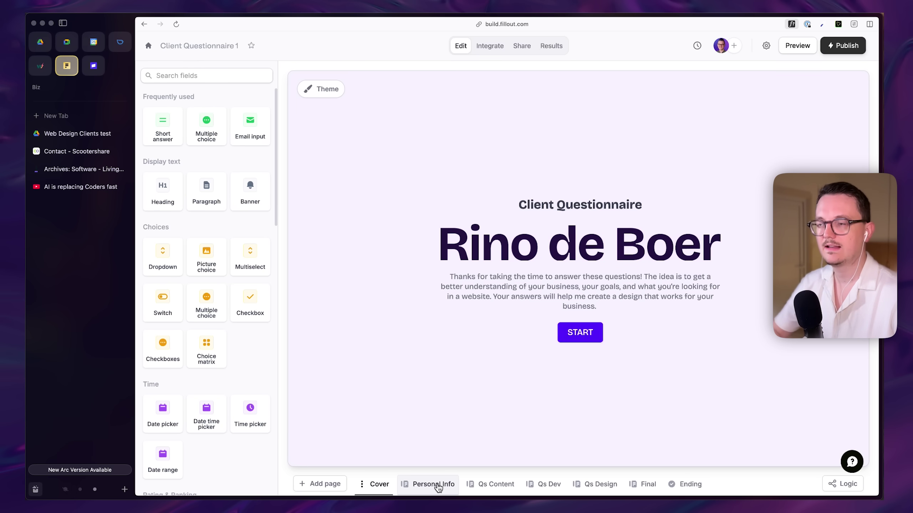
Review the form's Personal Information and content pages and the import-form option, then view integrations.
left_click(439, 485)
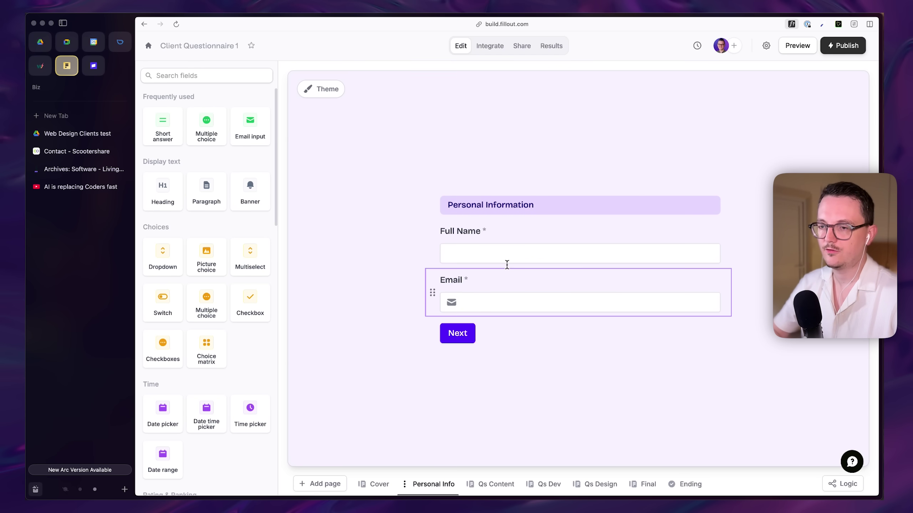
left_click(498, 485)
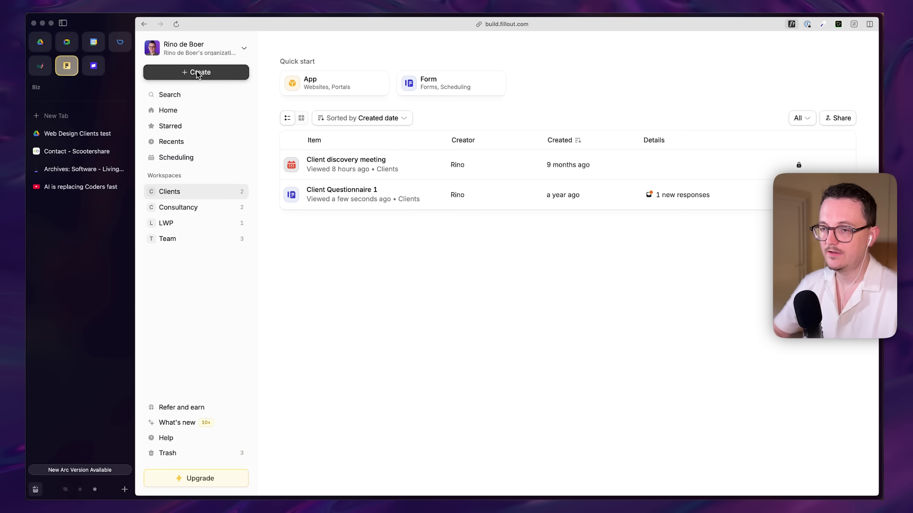
left_click(196, 72)
left_click(186, 104)
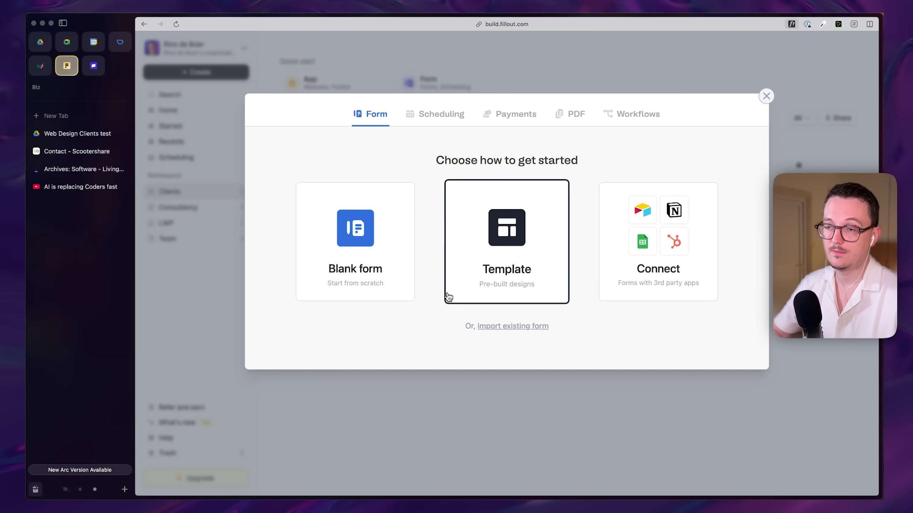
left_click(511, 326)
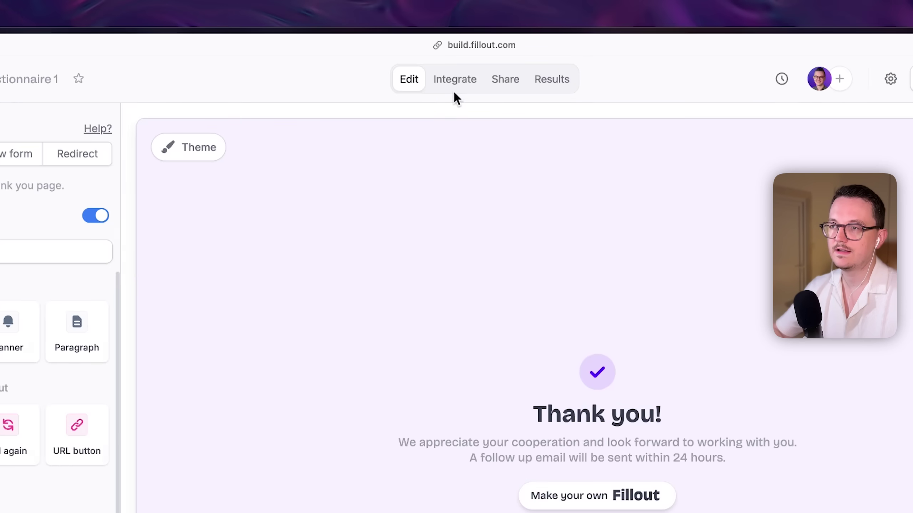
left_click(492, 46)
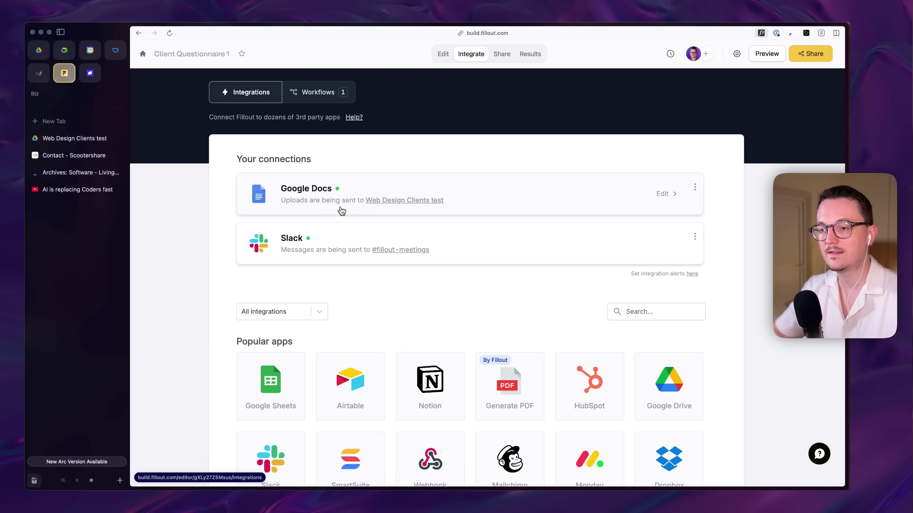
Append Submission ID to the Google Docs file name, update it, and search integrations for 'webh'.
left_click(341, 209)
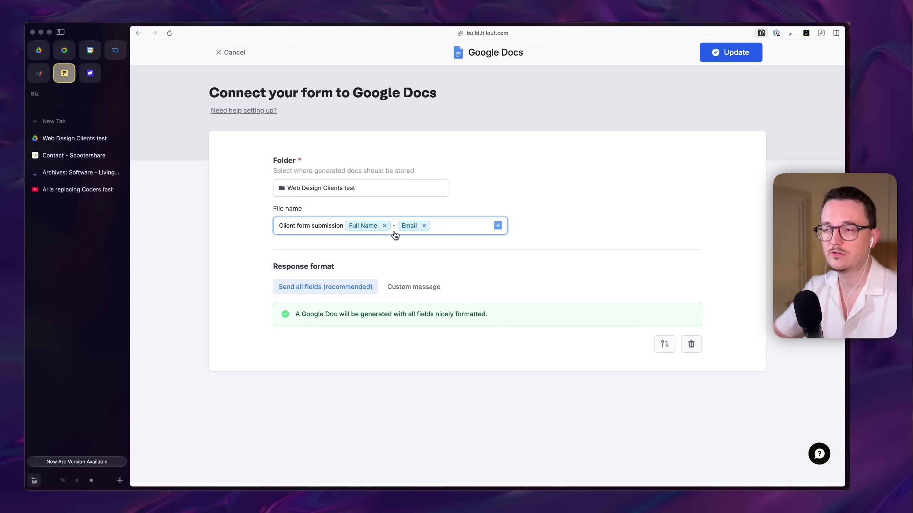
left_click(445, 227)
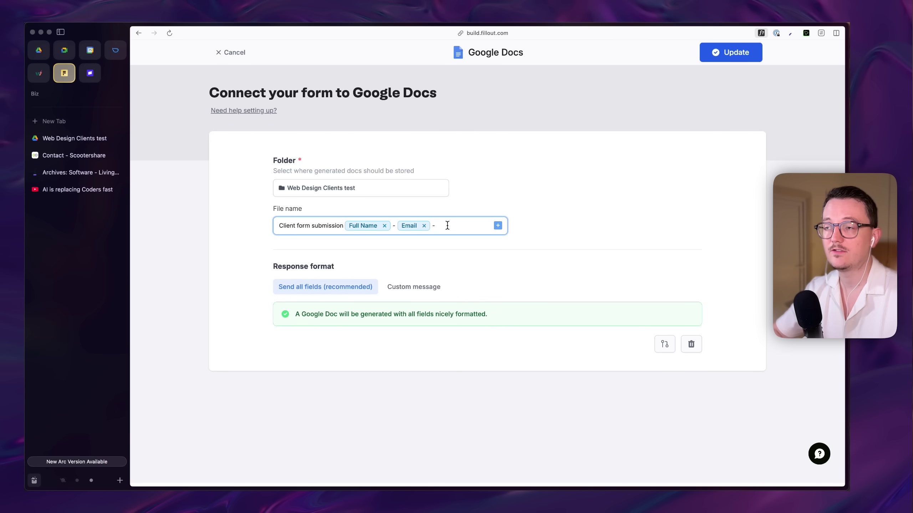
type("@id")
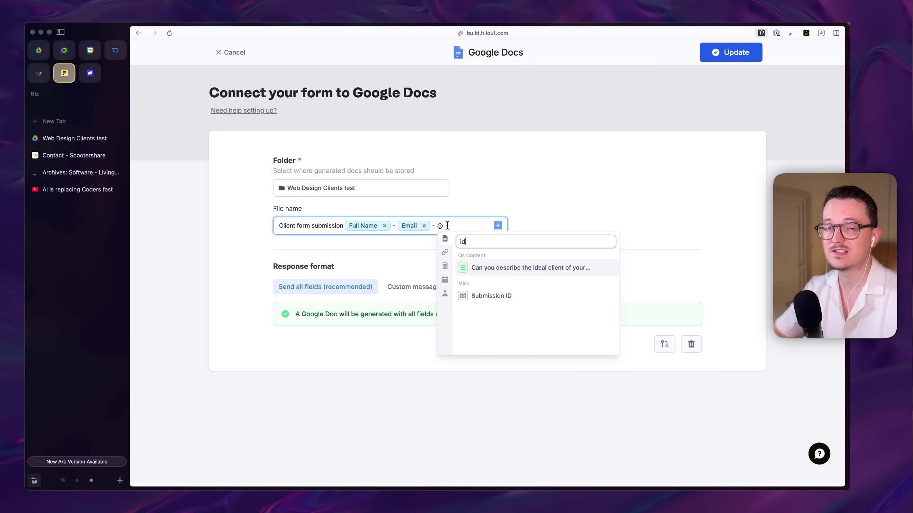
left_click(482, 297)
left_click(740, 53)
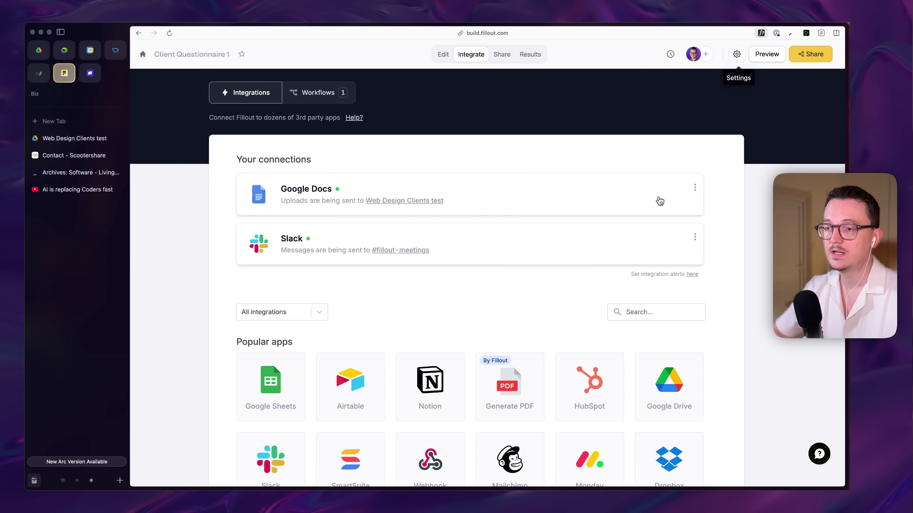
left_click(647, 312)
type("webh")
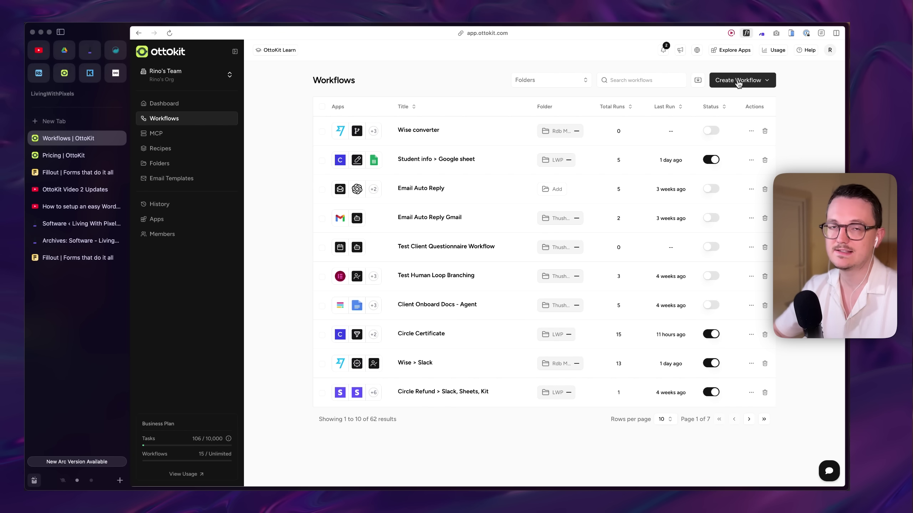
Create a scratch workflow named 'Client questionnaire' plus the client's name, with a Fillout trigger.
left_click(738, 81)
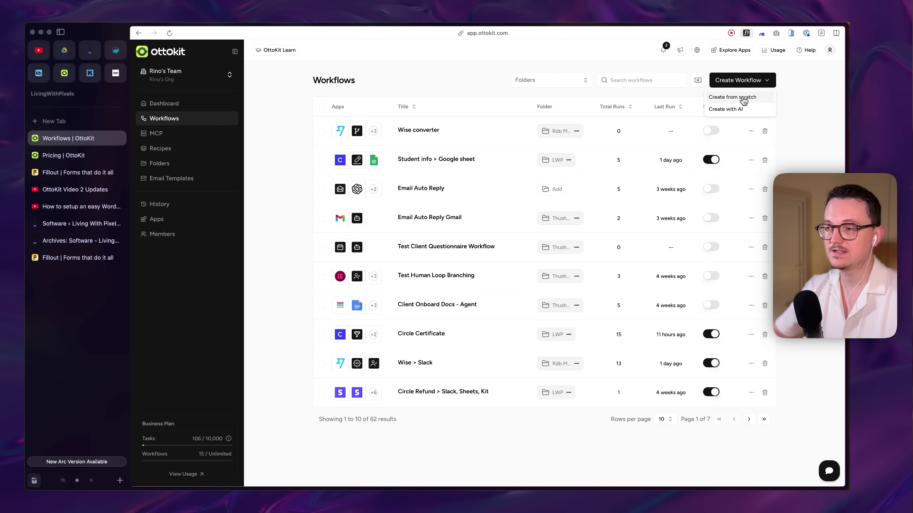
left_click(743, 97)
type("Client questionnaire Rino")
left_click(453, 288)
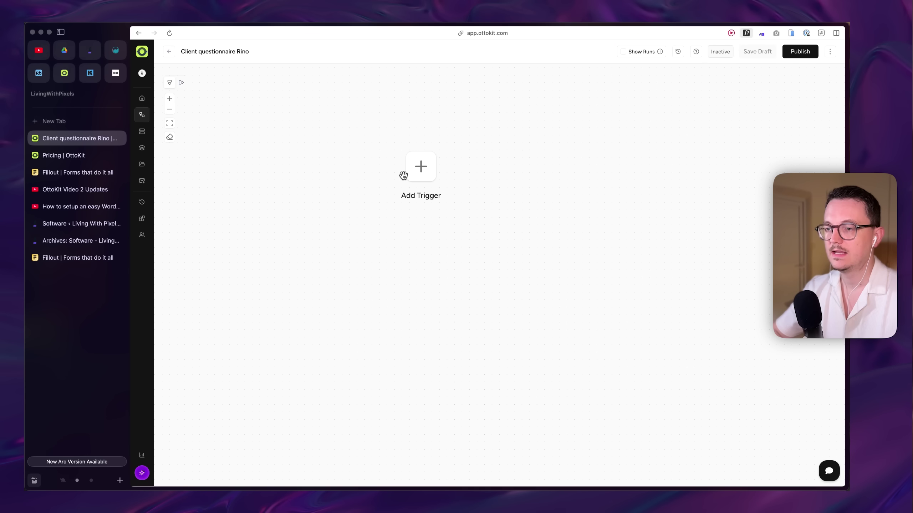
left_click(420, 169)
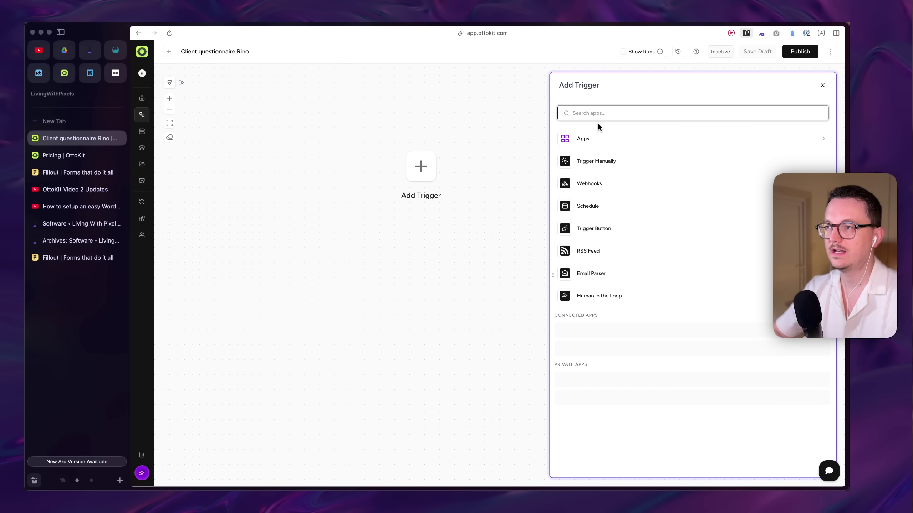
type("fillout")
left_click(588, 151)
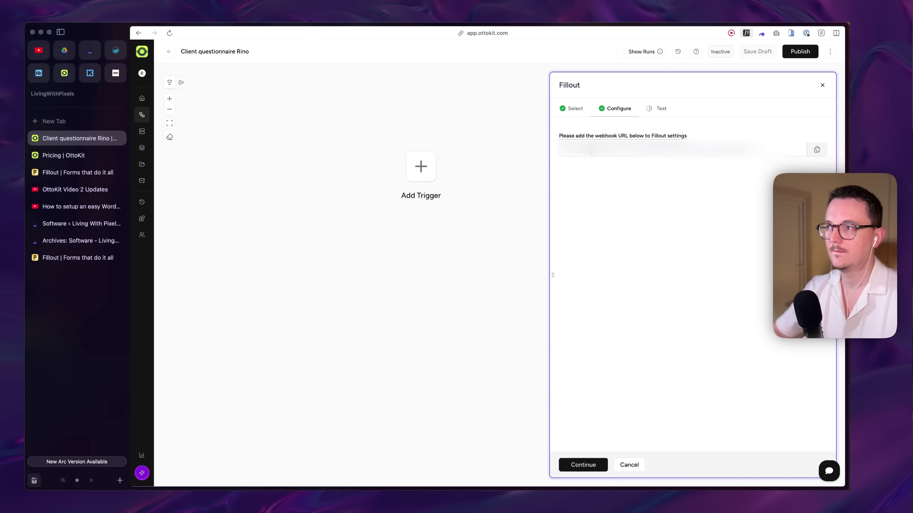
Paste the OttoKit webhook URL into Fillout's Webhook URL, test it for 200 OK, and continue.
left_click(818, 153)
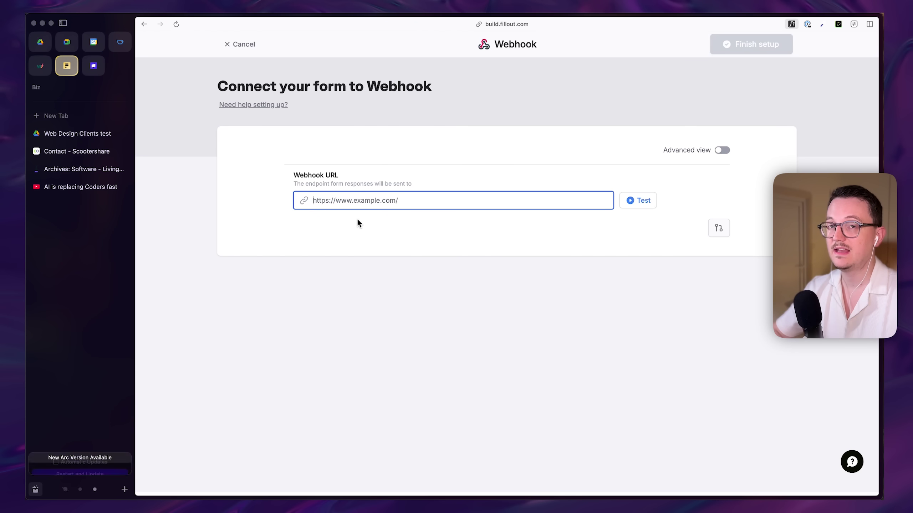
key("super+v")
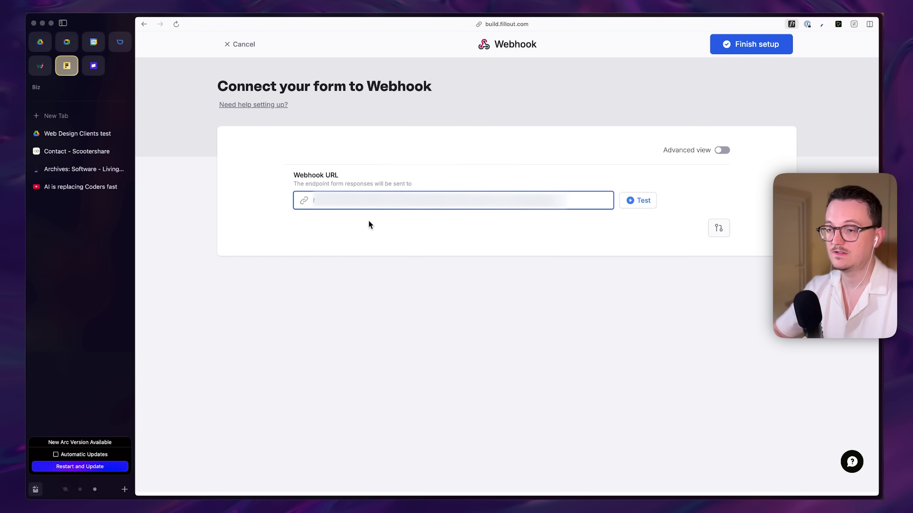
left_click(641, 201)
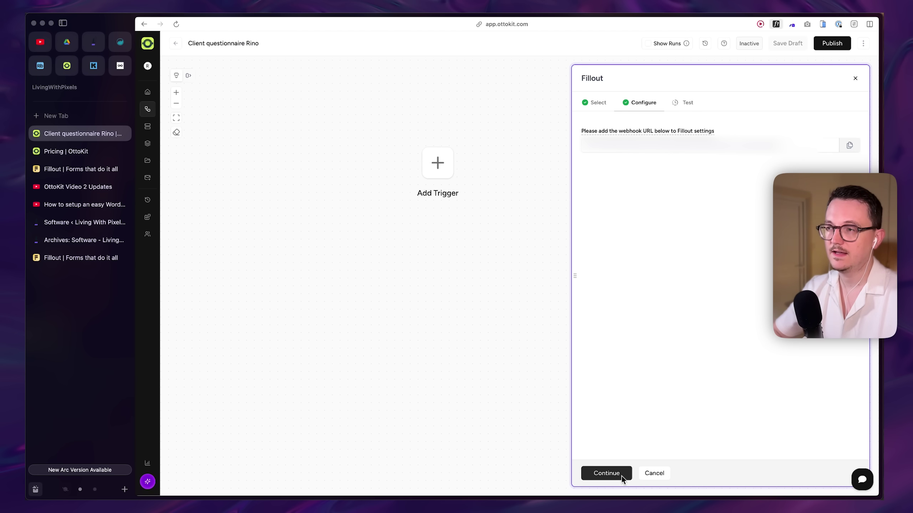
left_click(621, 474)
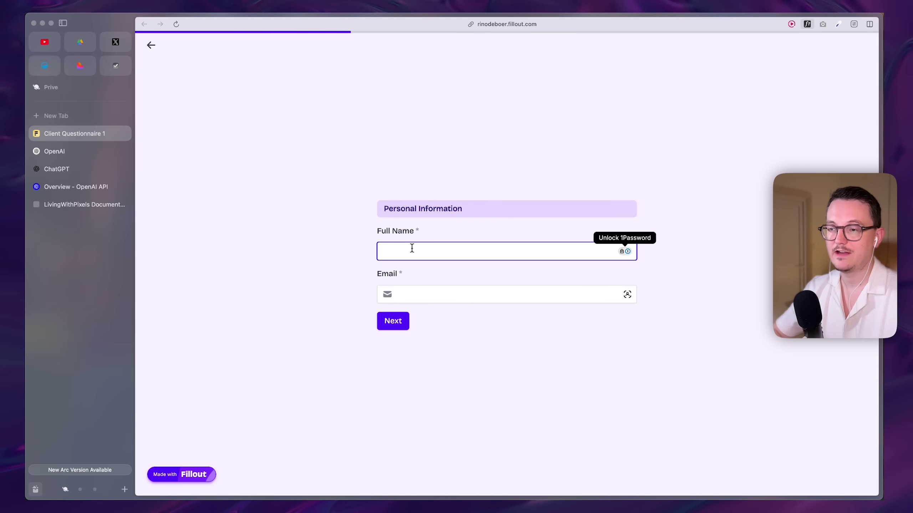
Submit a test form entry with a first name, review the fetched response, and save the trigger.
type("Luc")
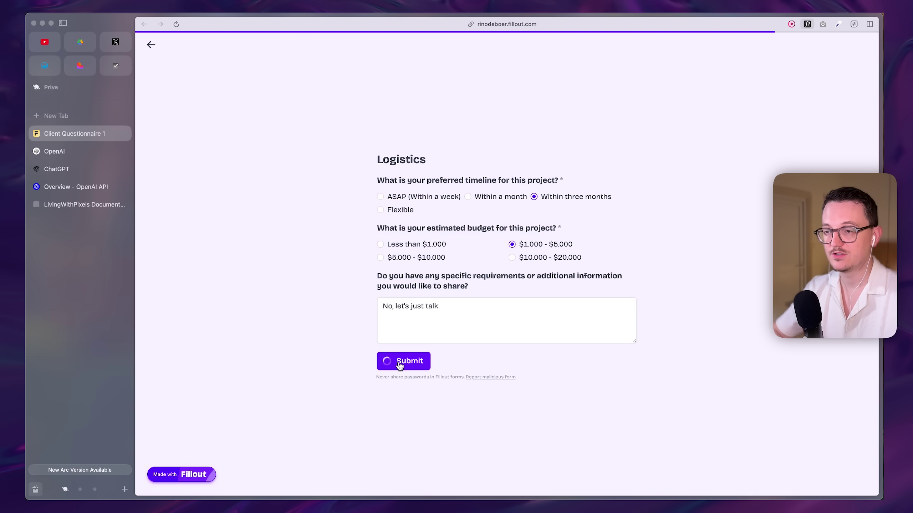
left_click(398, 361)
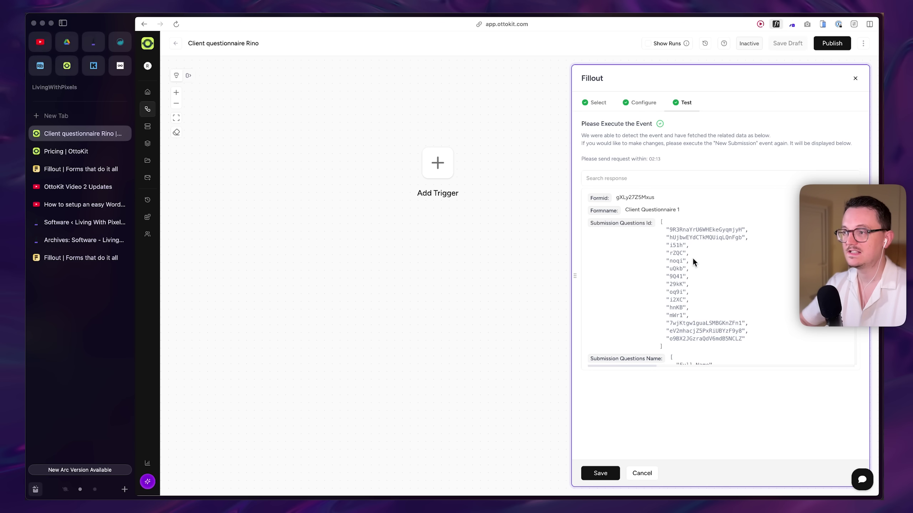
scroll(692, 257, "down", 5)
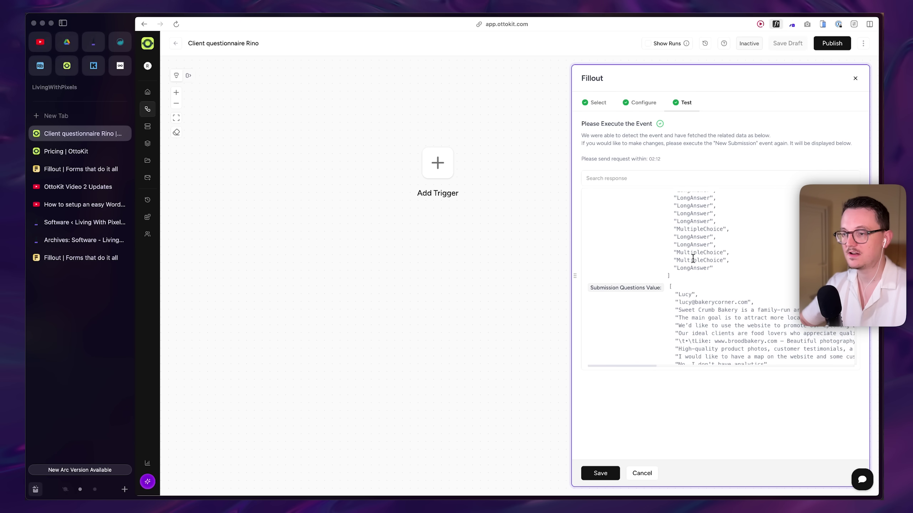
scroll(692, 259, "down", 10)
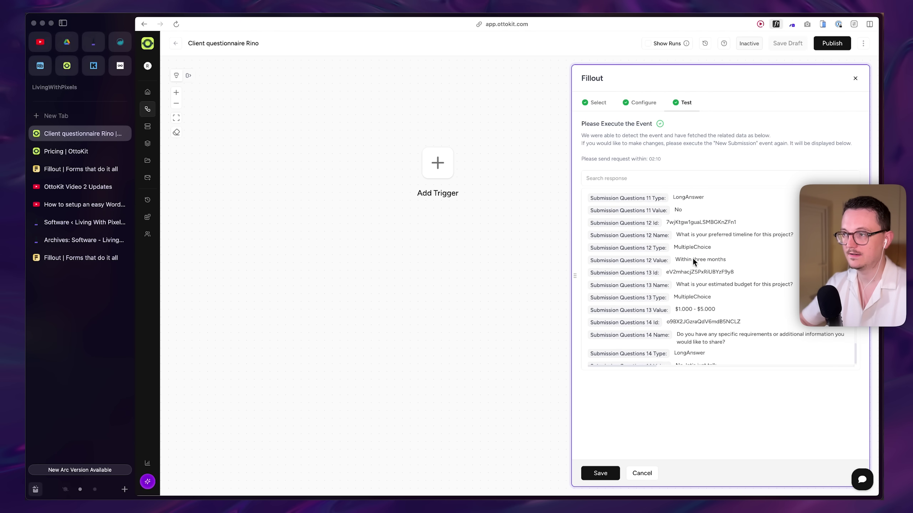
scroll(692, 257, "down", 10)
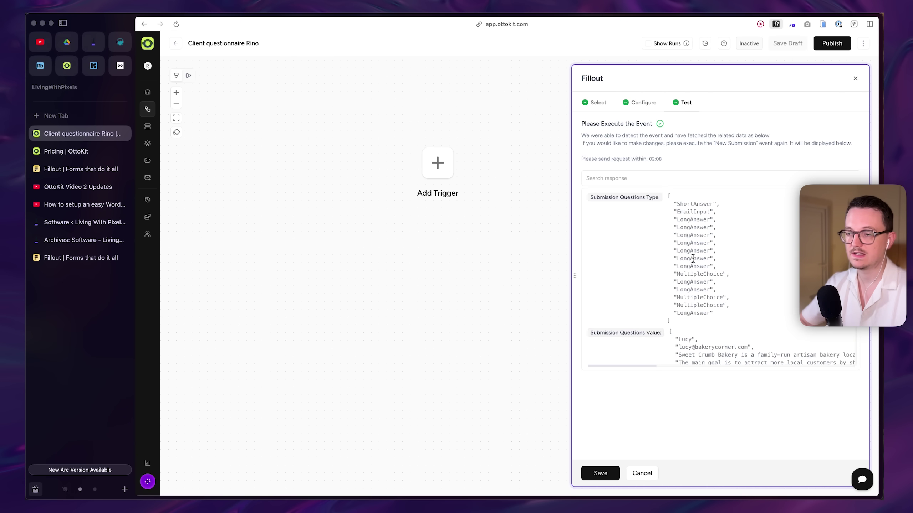
scroll(692, 257, "up", 3)
left_click(600, 473)
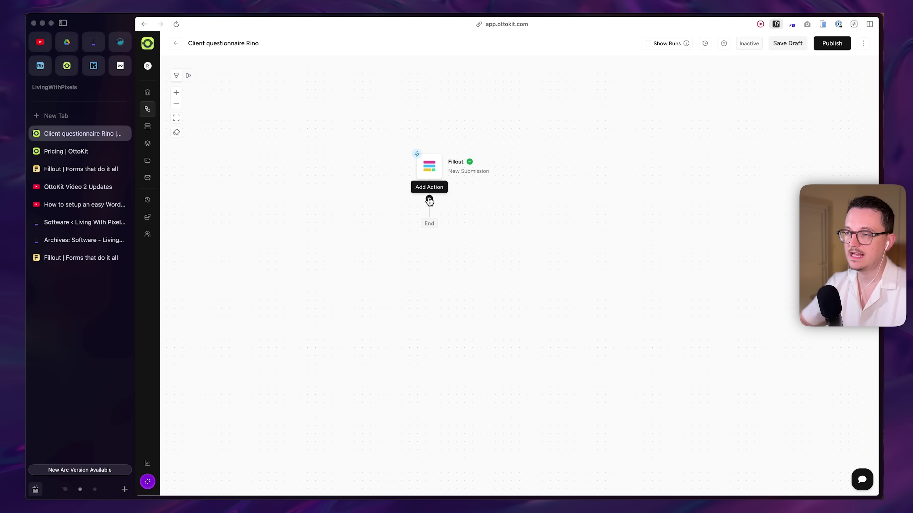
Add a Delay step using the Delay For event after the Fillout trigger.
left_click(429, 199)
type("delay")
left_click(635, 147)
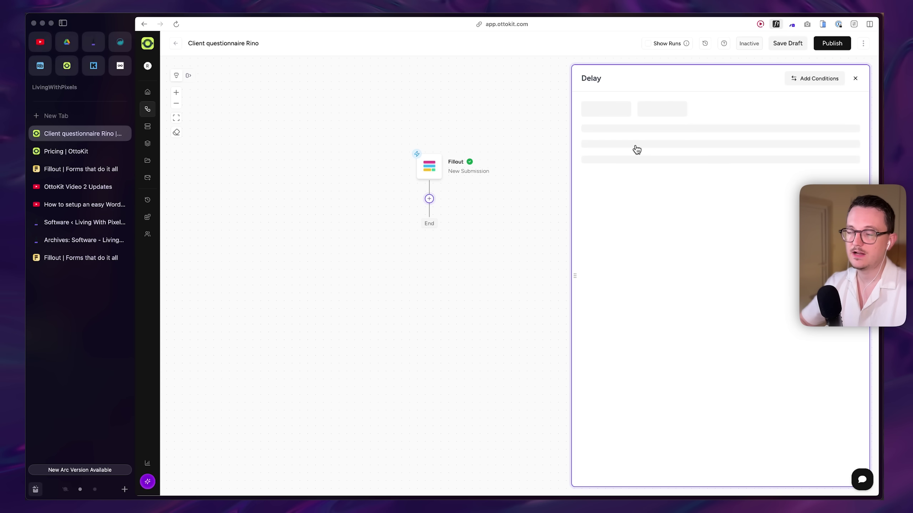
left_click(620, 173)
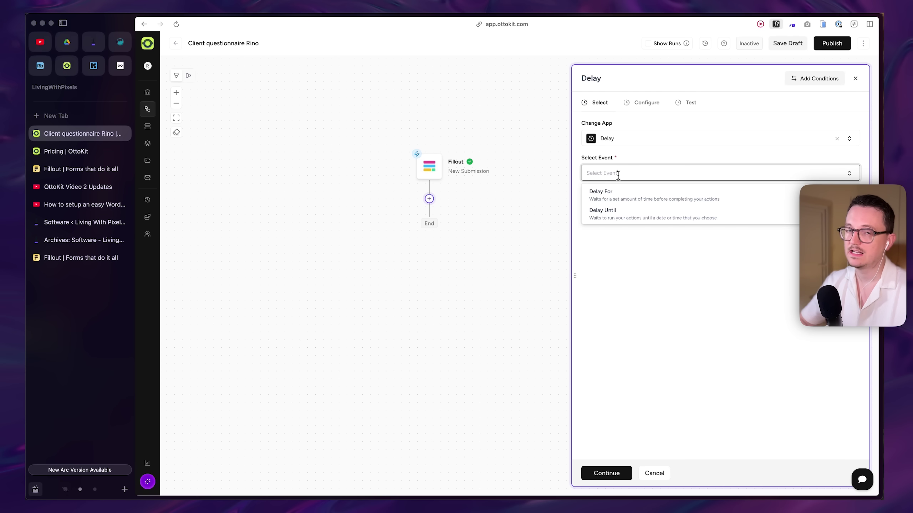
left_click(637, 197)
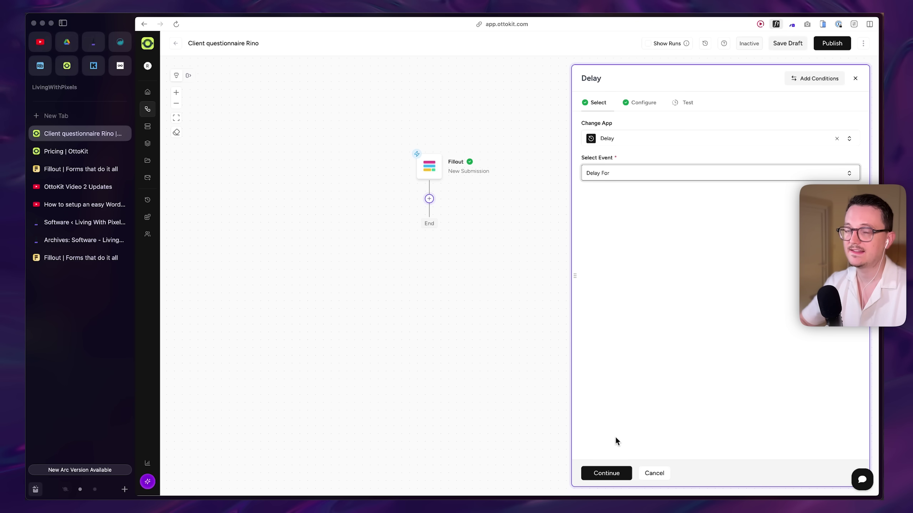
left_click(607, 473)
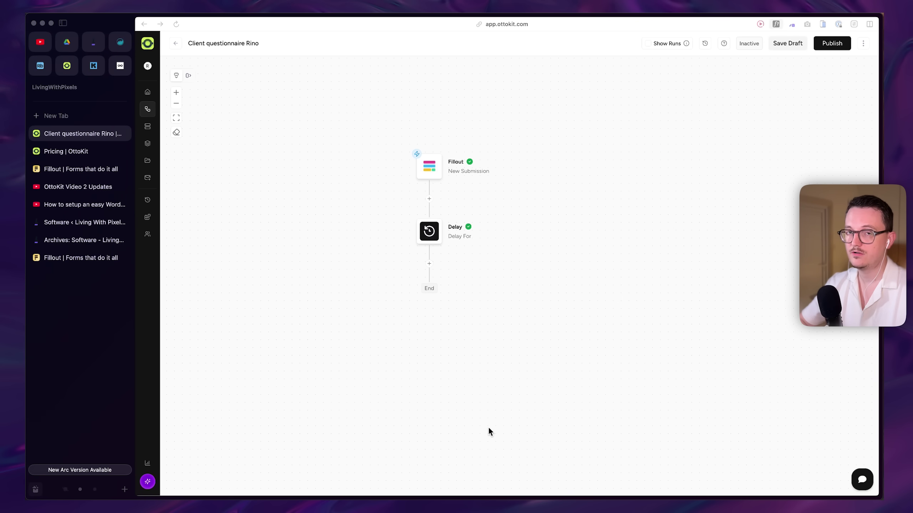
Add a Google Docs Find a Document step searching the 'Web Design Clients test' folder.
left_click(429, 264)
left_click(615, 115)
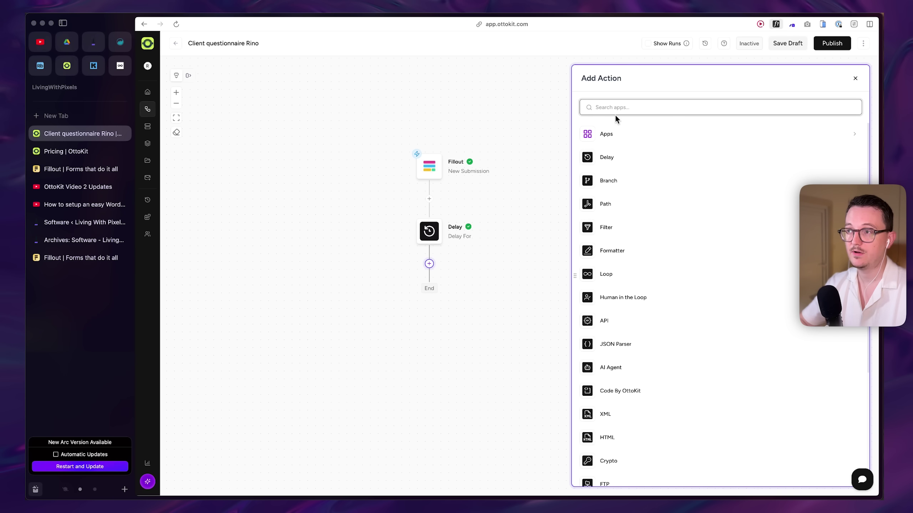
type("googled")
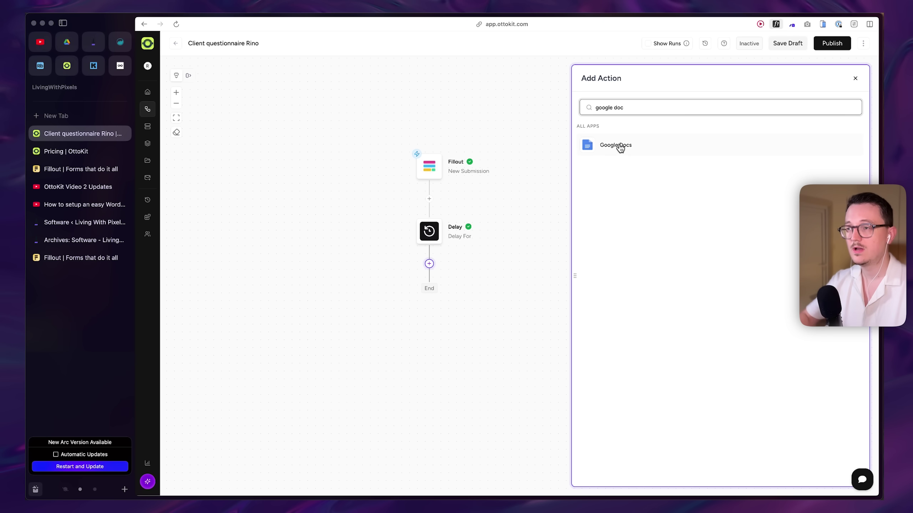
left_click(619, 148)
left_click(624, 176)
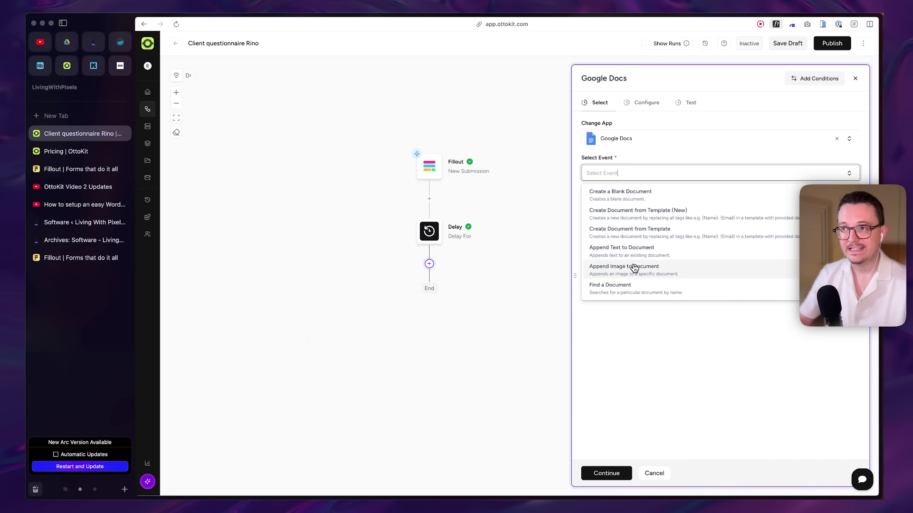
left_click(626, 290)
left_click(636, 139)
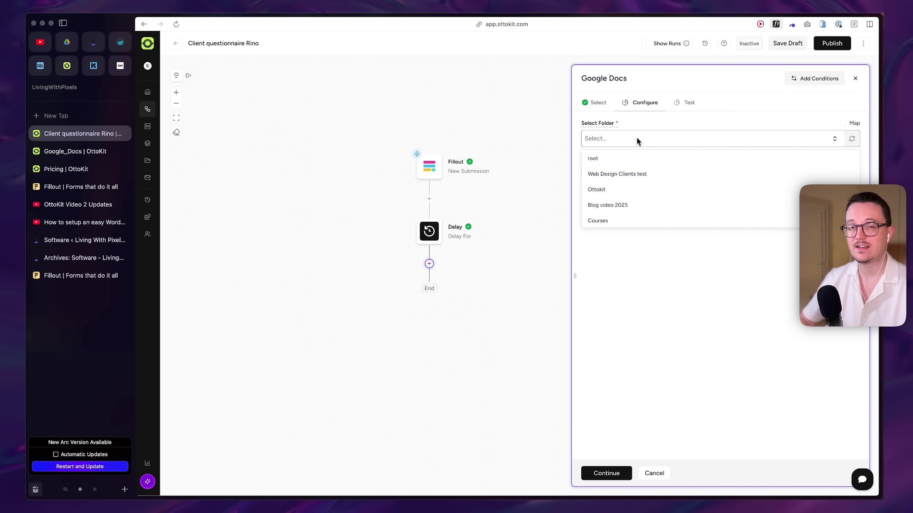
left_click(606, 180)
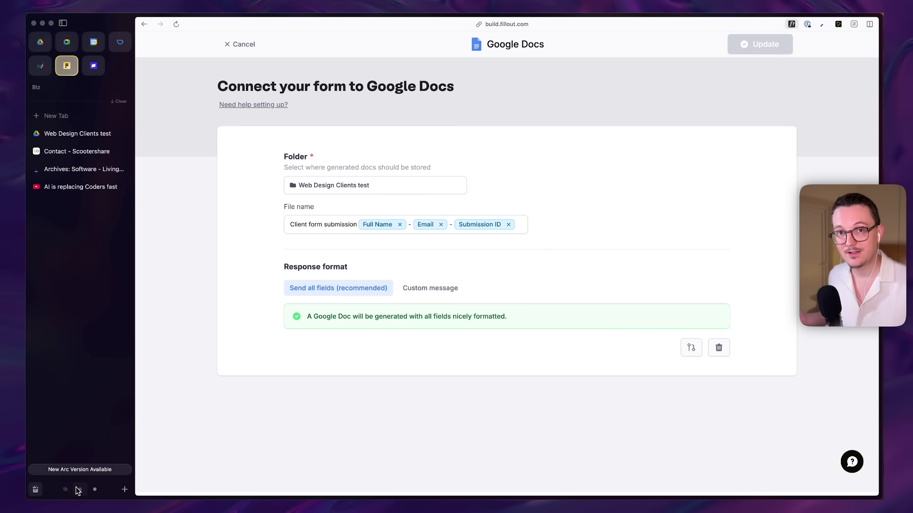
Remove the Full Name field and 'form submission' from the file name, then update the integration.
left_click(339, 223)
key("BackSpace")
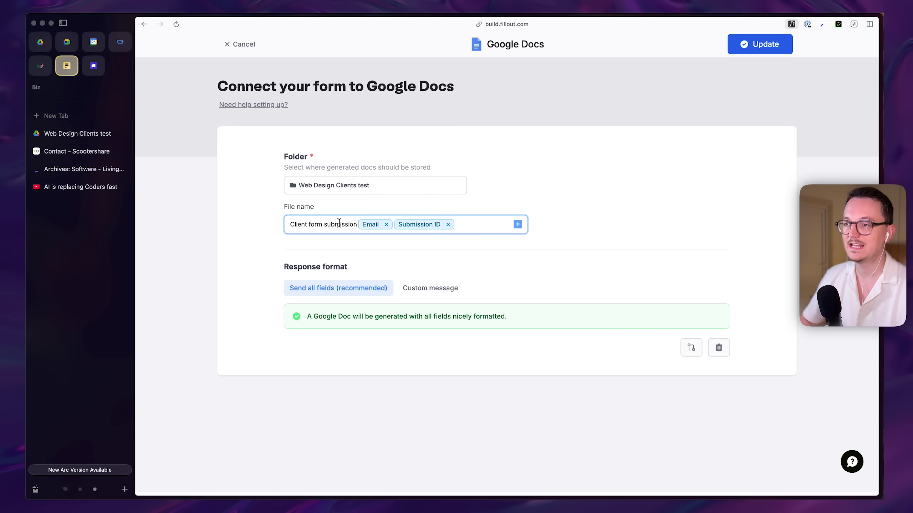
key("alt+shift+Left")
key("alt+shift+Left")
key("BackSpace")
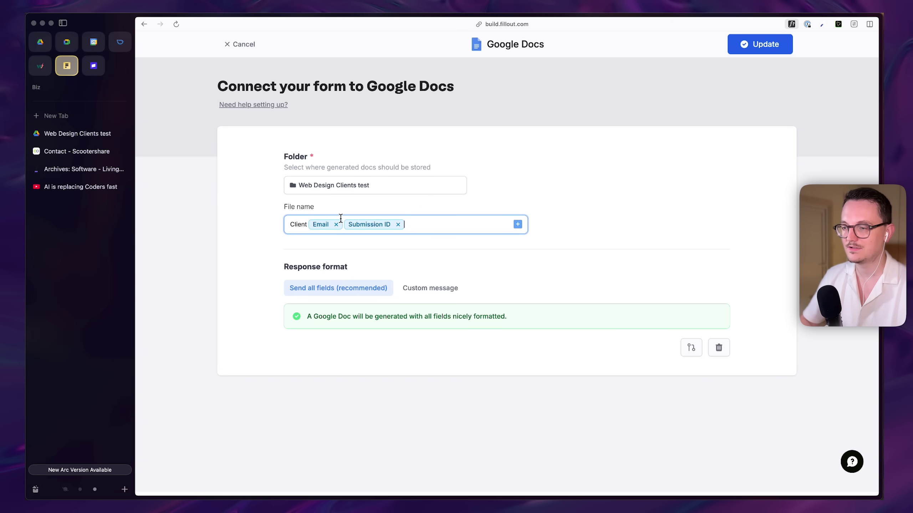
left_click(752, 45)
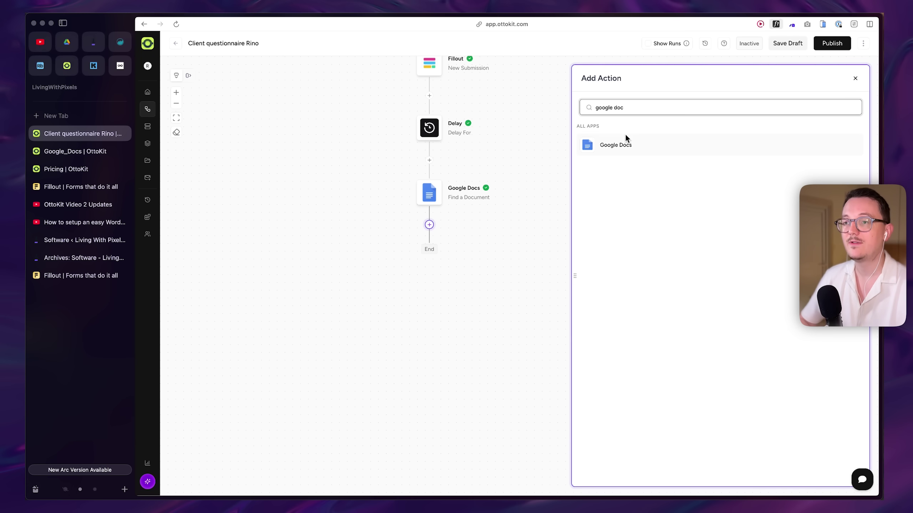
Add a Google Docs step whose Document ID is mapped to Find a Document's Files 0 Id.
left_click(626, 140)
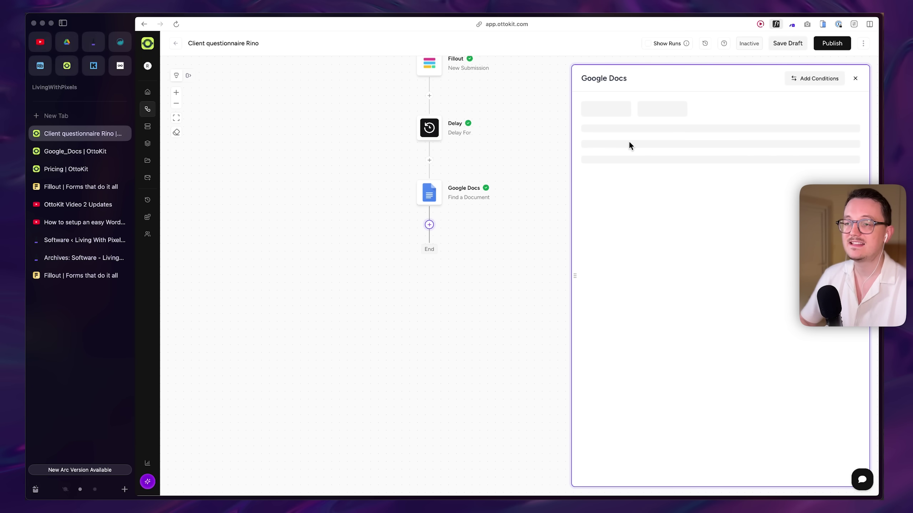
left_click(832, 127)
left_click(624, 148)
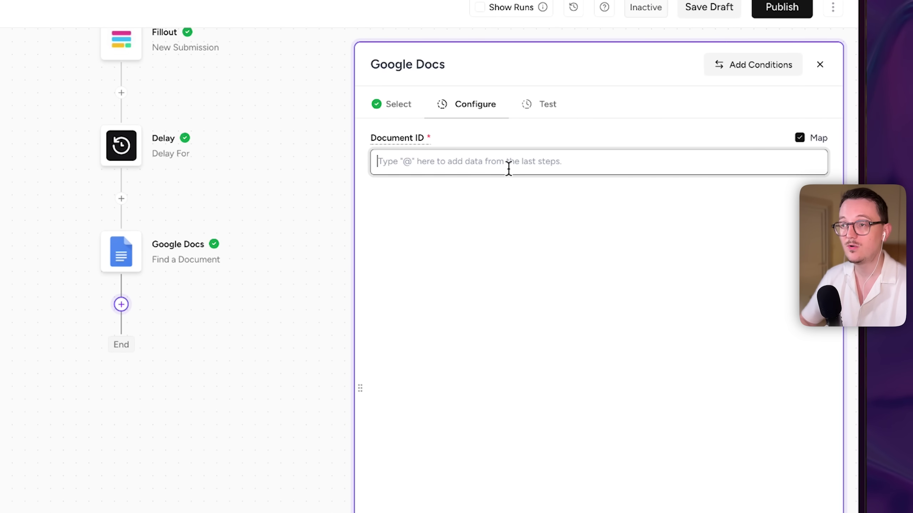
type("@")
left_click(144, 190)
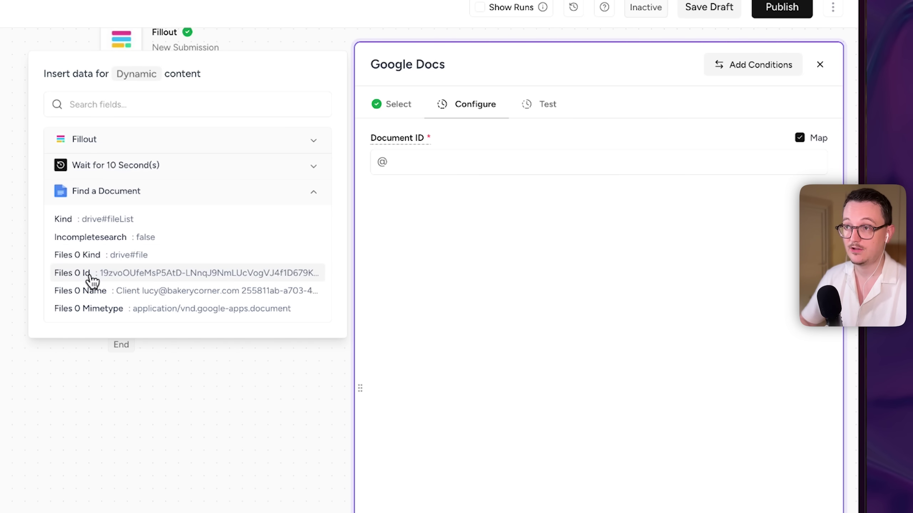
left_click(74, 277)
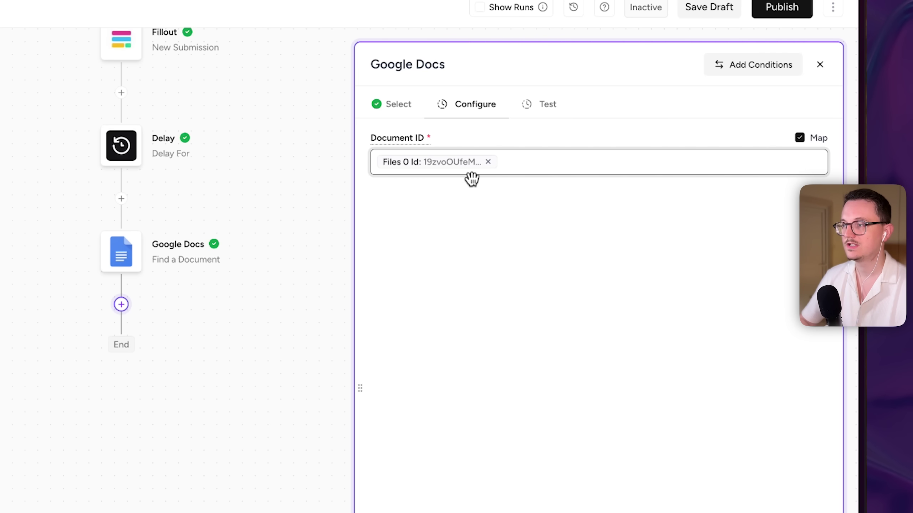
Test the fetch action to confirm it returns the questionnaire text, then save the step.
left_click(542, 104)
left_click(424, 201)
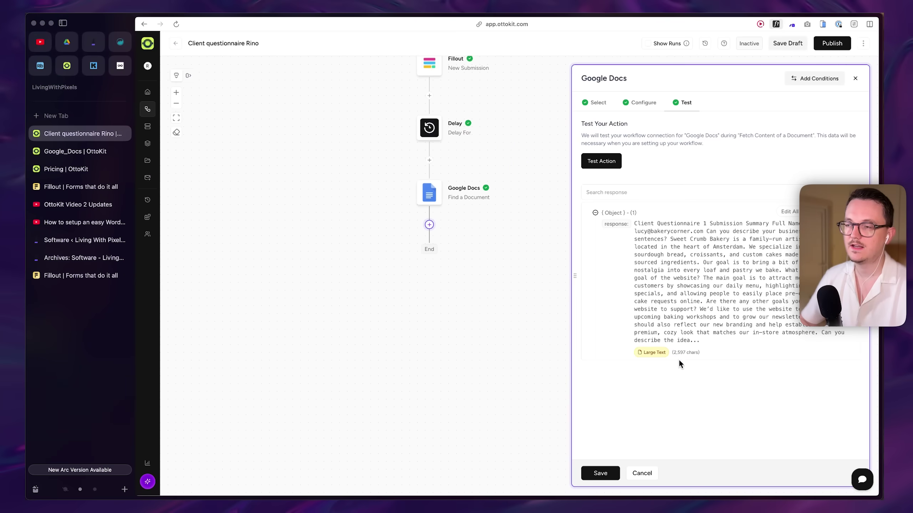
left_click(601, 473)
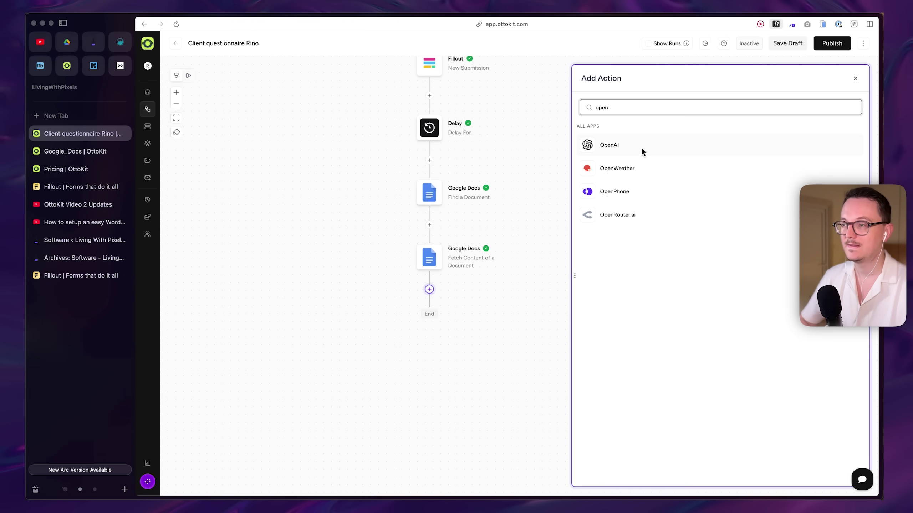
Add an OpenAI Create Chat Completion step after the fetch and go to the OpenAI platform for a key.
left_click(640, 148)
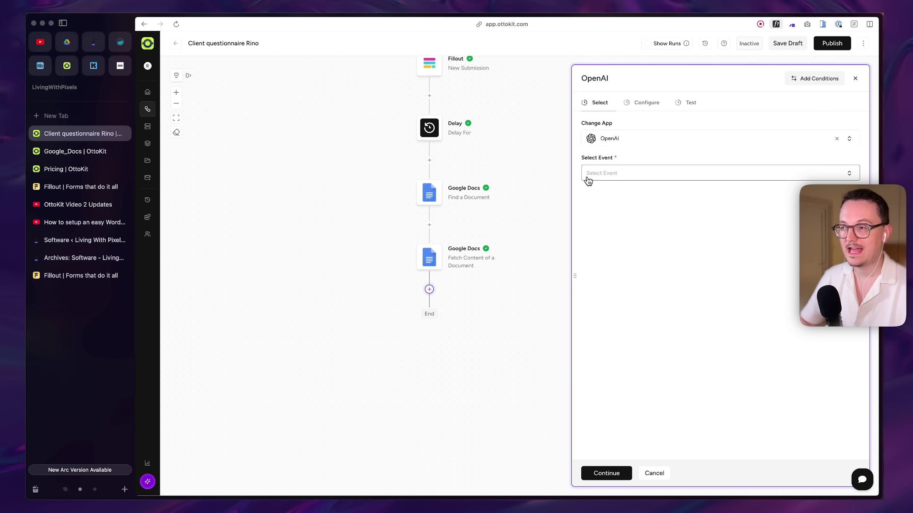
left_click(622, 174)
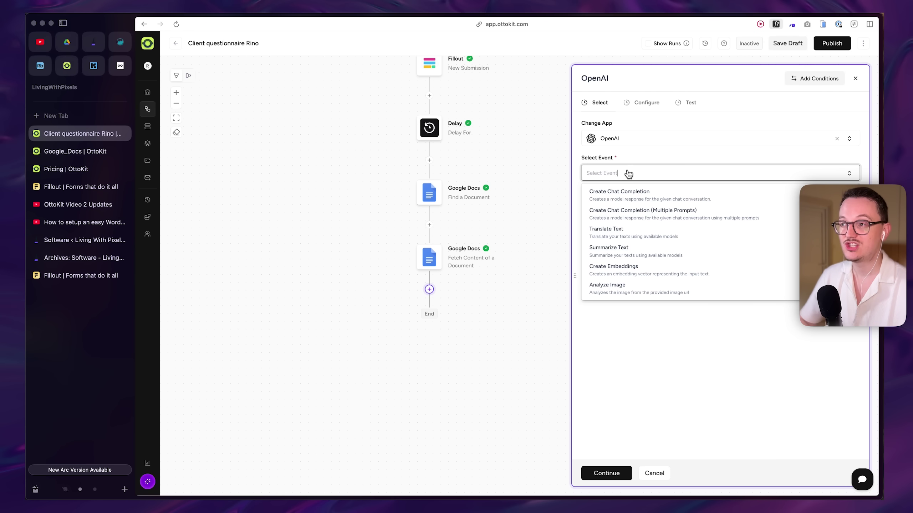
left_click(639, 197)
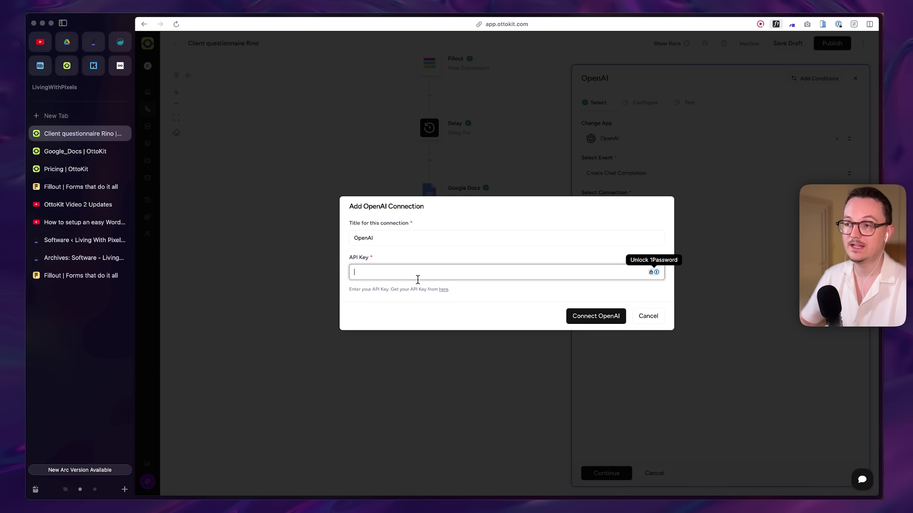
left_click(65, 490)
Generate a new secret key on the OpenAI API keys page and copy it.
left_click(184, 187)
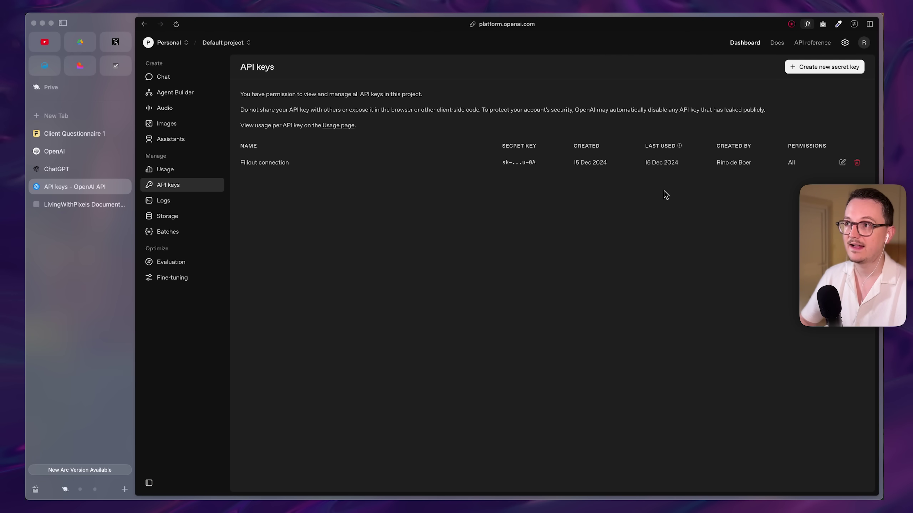
left_click(826, 67)
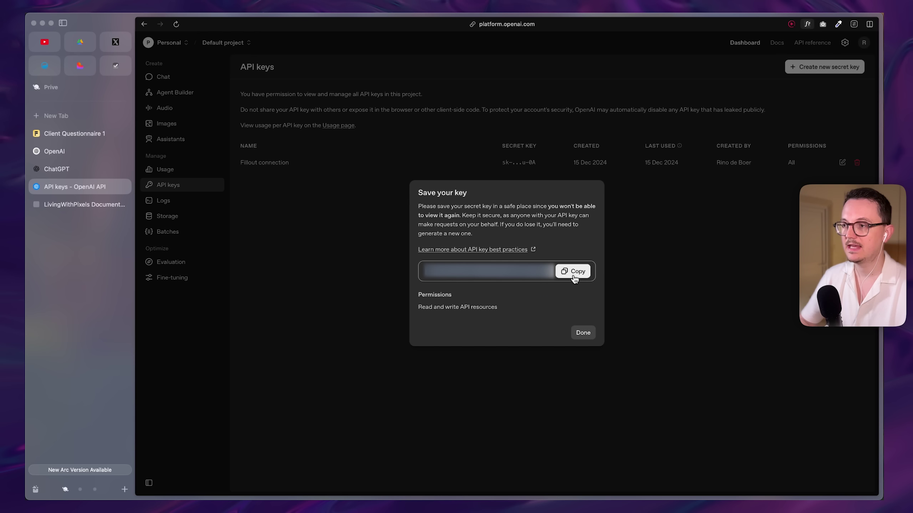
left_click(573, 272)
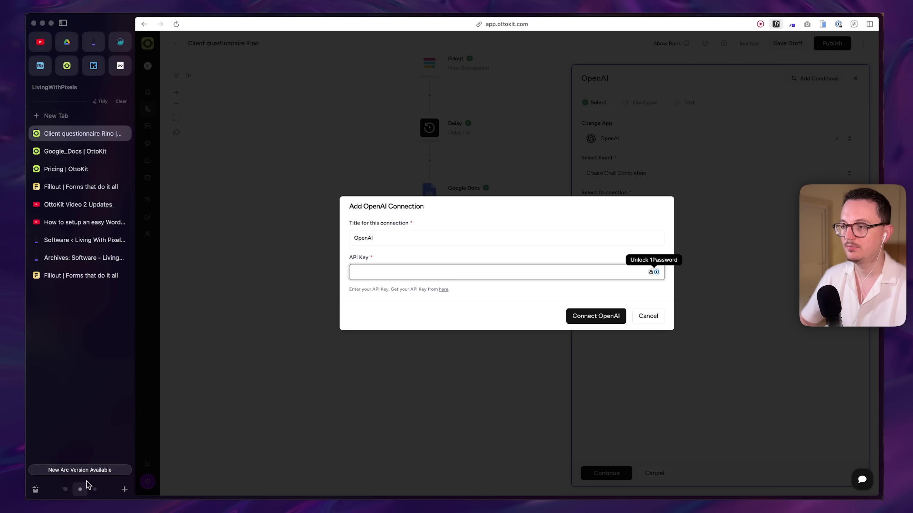
Connect OpenAI with the pasted secret key and select the gpt-5 model.
left_click(446, 274)
key("super+v")
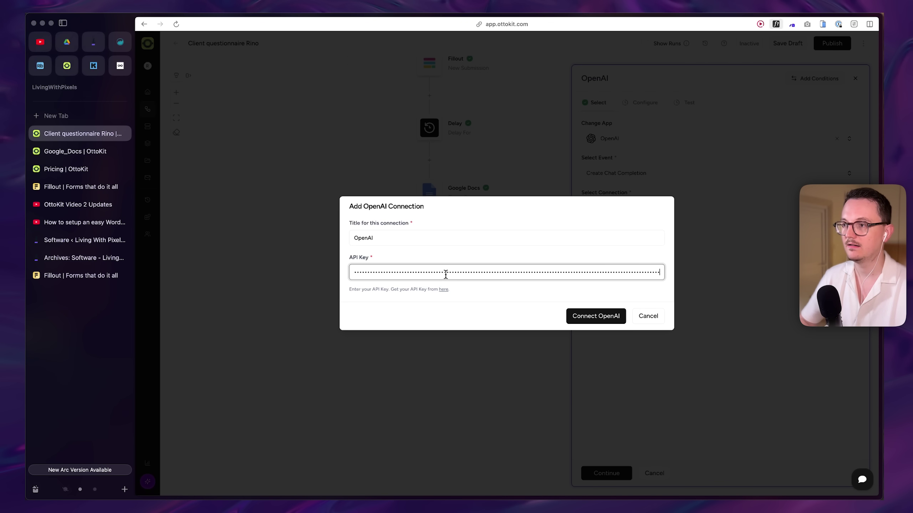
key("Return")
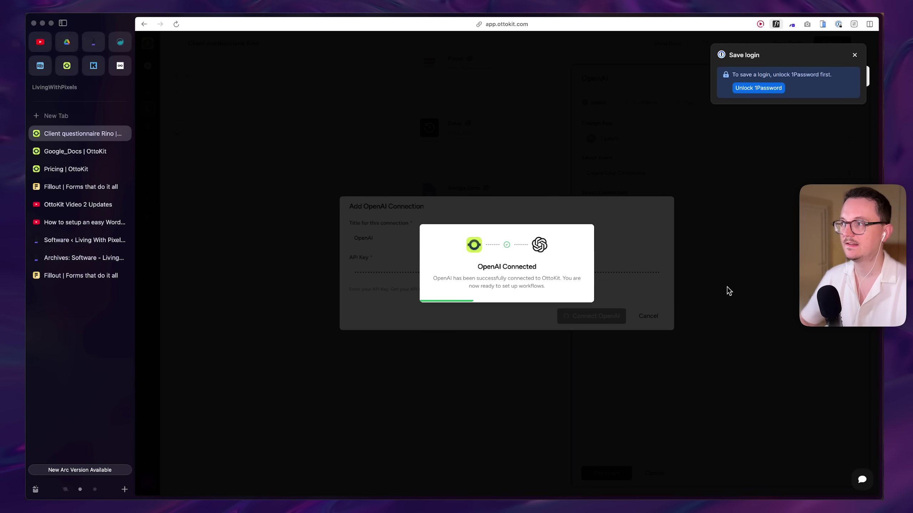
type("gpt-5")
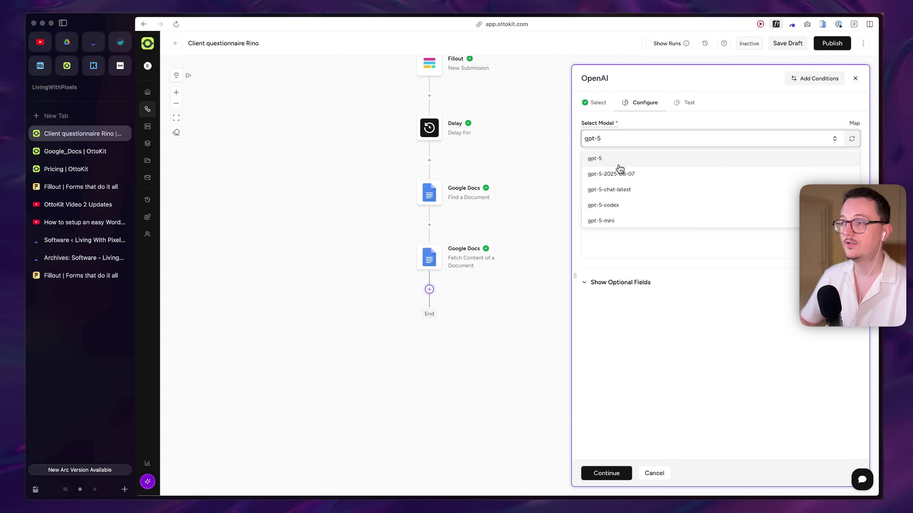
left_click(618, 166)
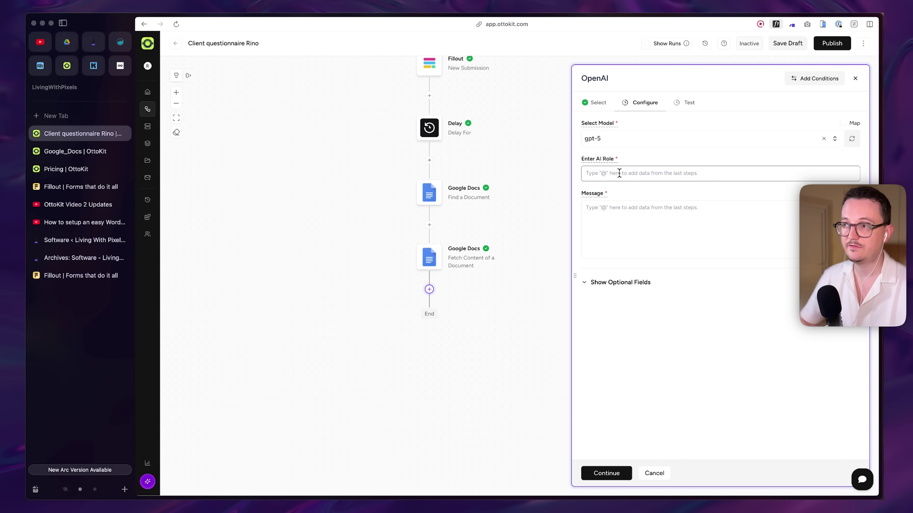
Set the AI role to 'Potential client sales assistant'.
left_click(620, 175)
left_click(620, 181)
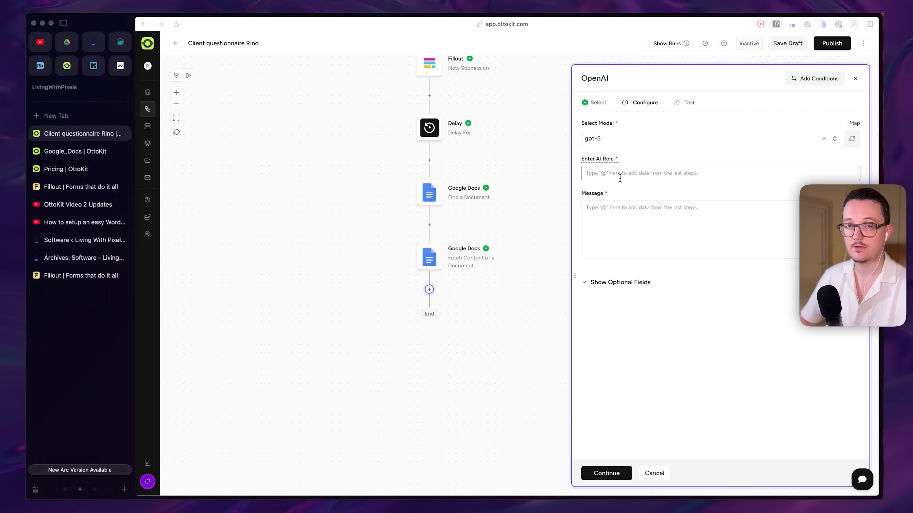
left_click(621, 177)
left_click(630, 182)
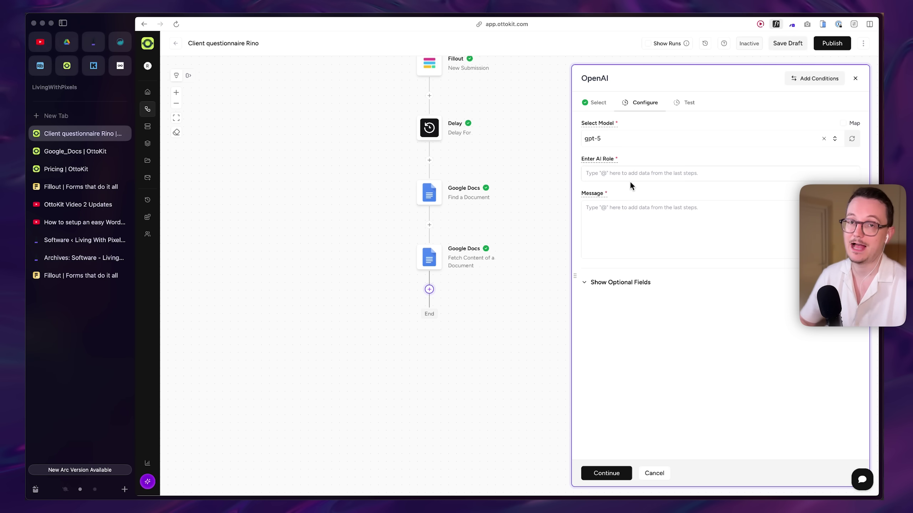
left_click(622, 174)
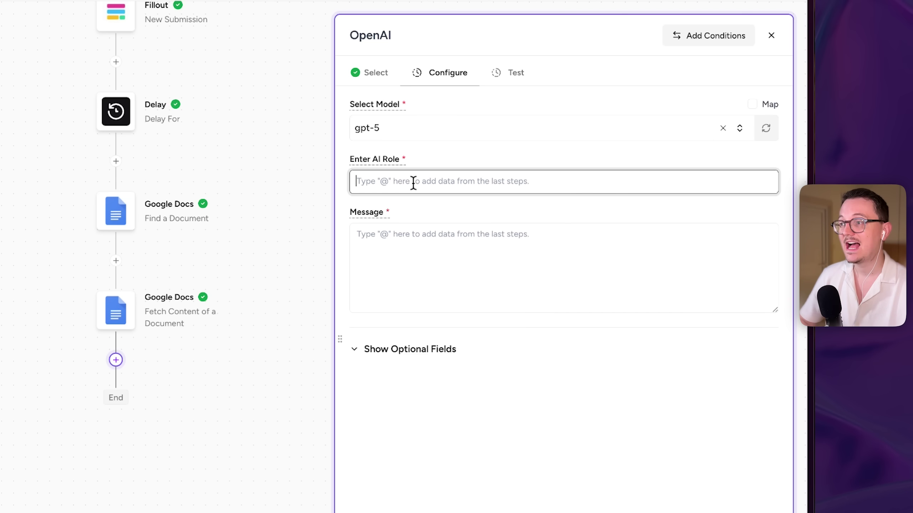
type("Potentia")
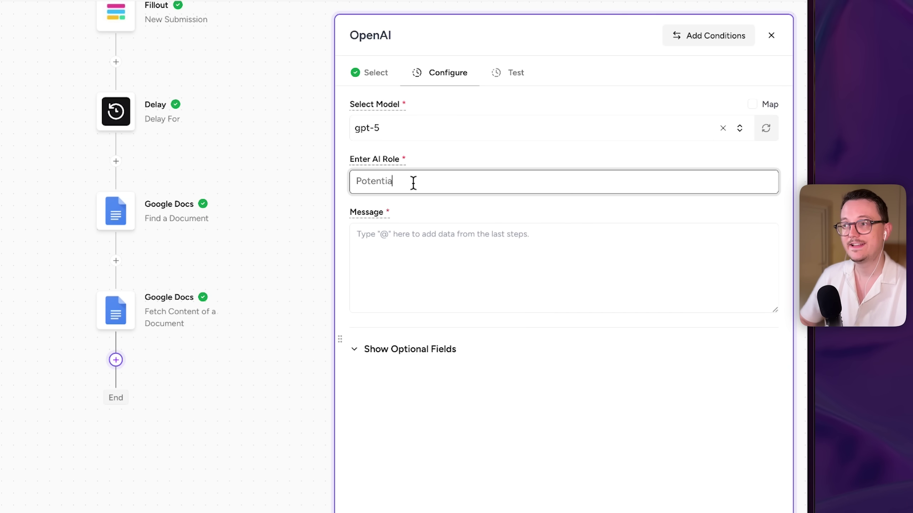
type("l client sales assistant")
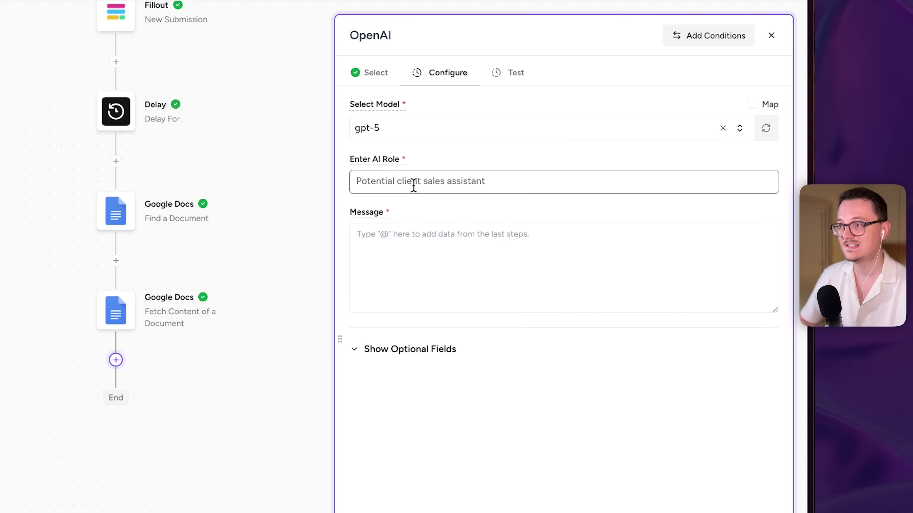
Paste the follow-up-questions prompt as the message and insert the fetched document's Response.
left_click(464, 268)
key("ctrl+v")
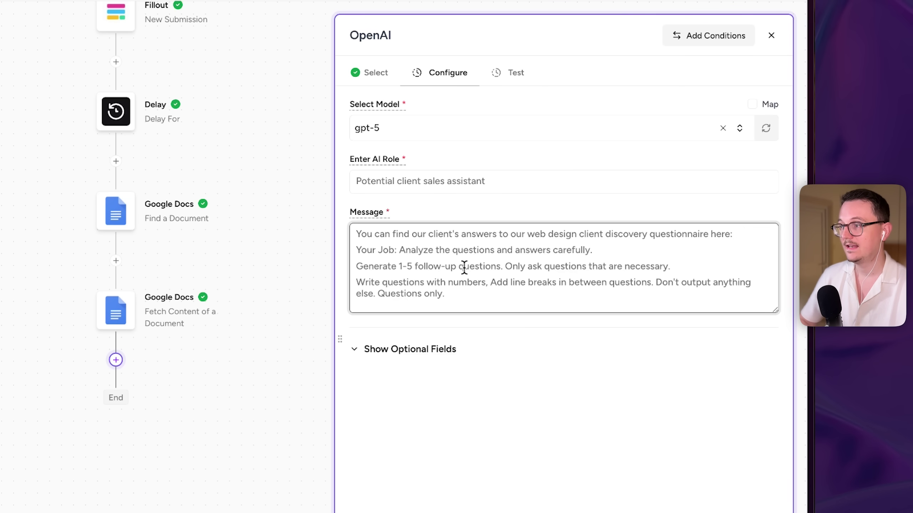
type("@respon")
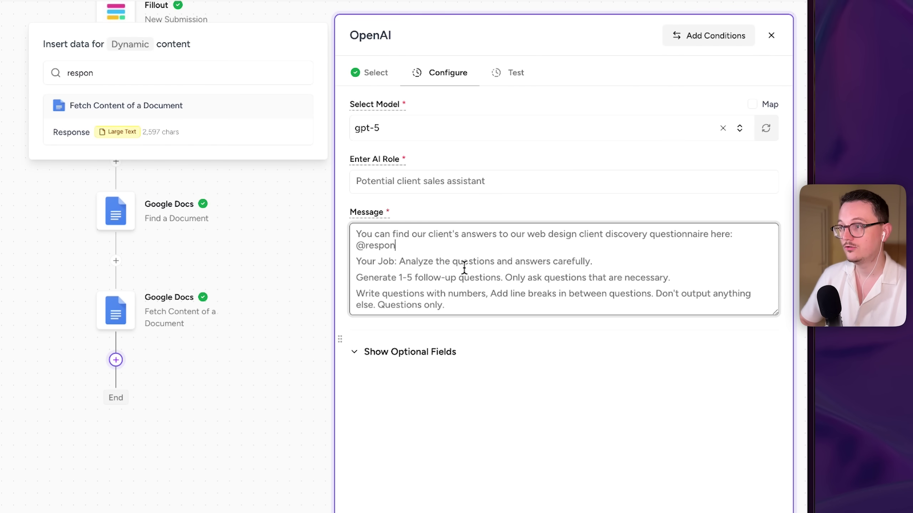
type("se")
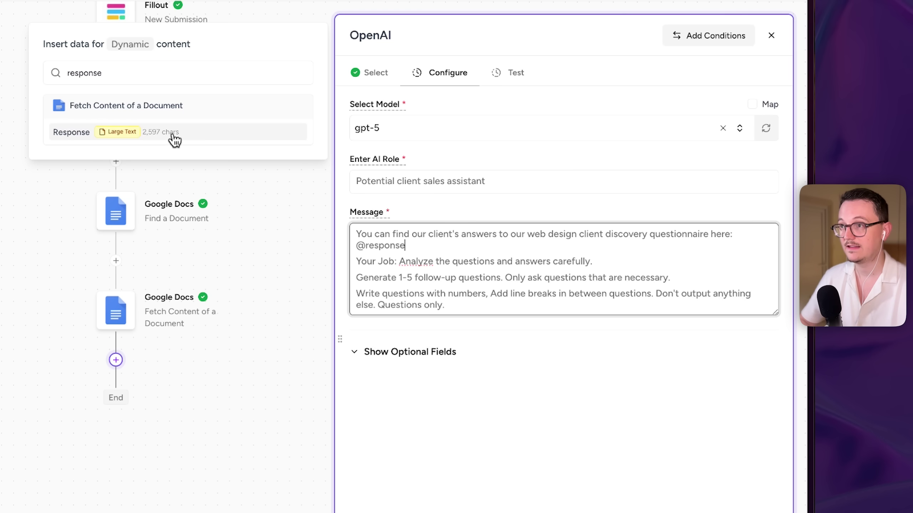
left_click(172, 135)
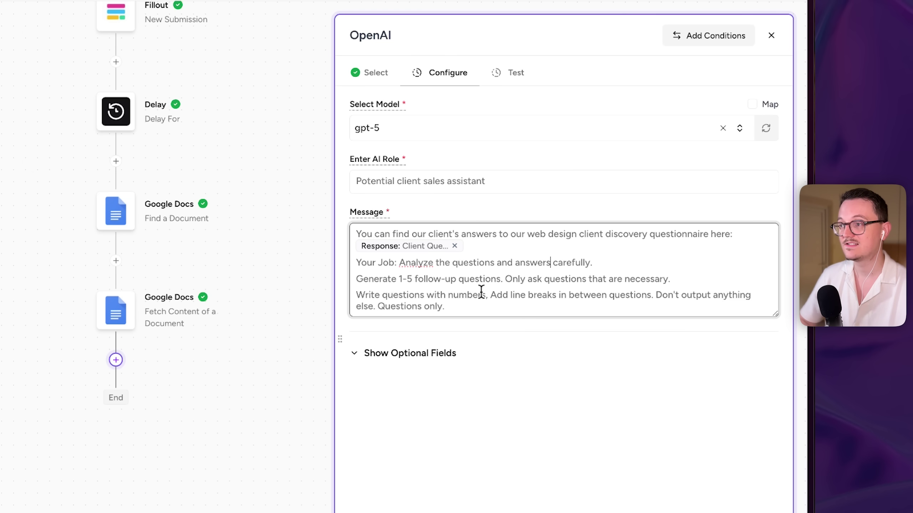
key("alt+Right")
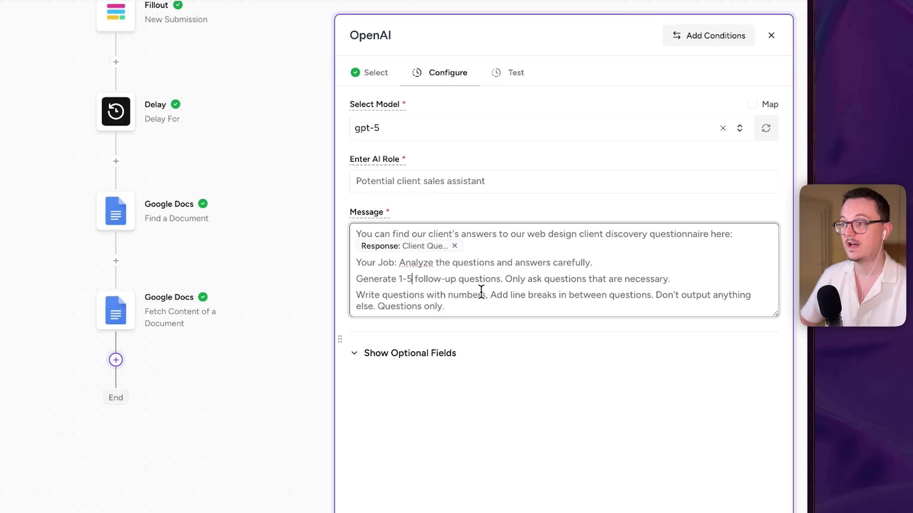
key("alt+Right")
key("Right")
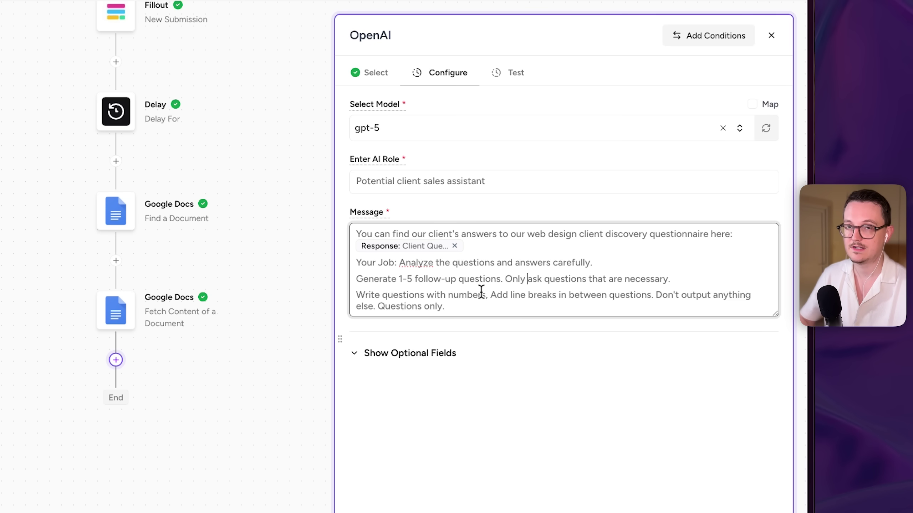
key("alt+Right")
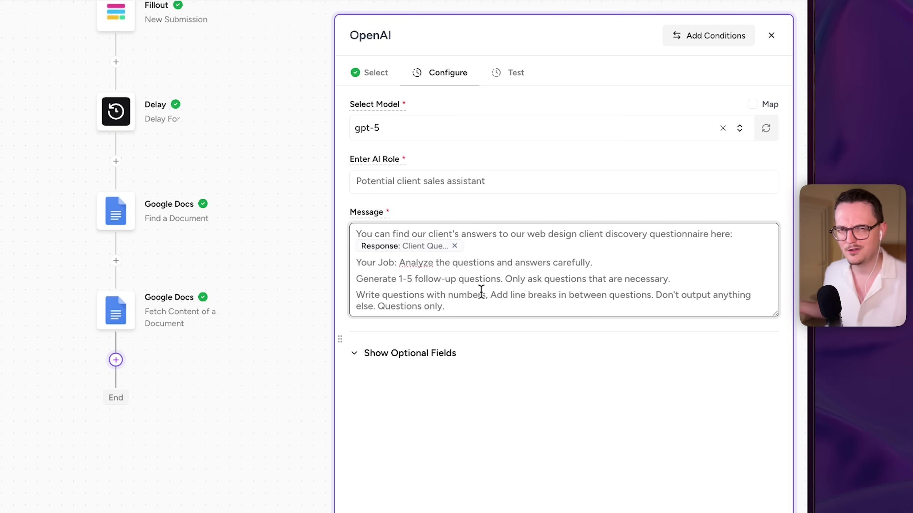
key("alt+Right")
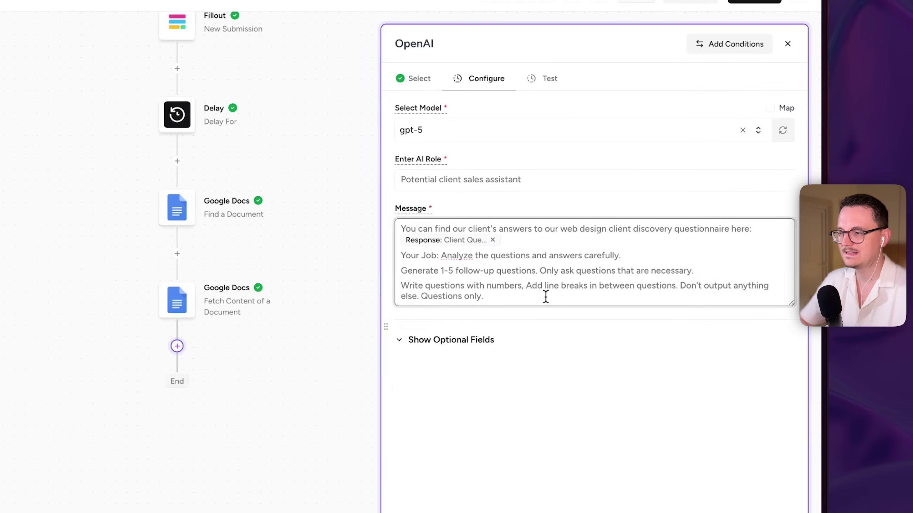
Test the chat completion and review the five generated client questions, such as custom cakes.
left_click(577, 498)
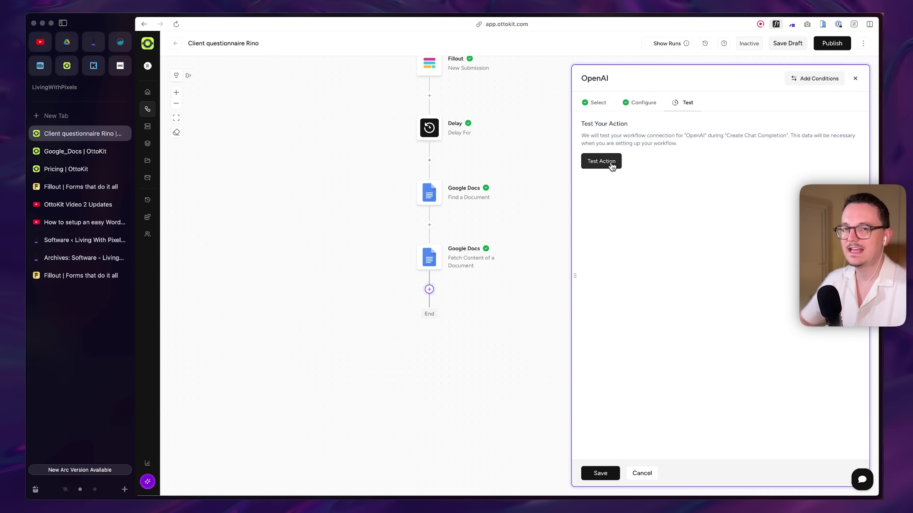
left_click(611, 165)
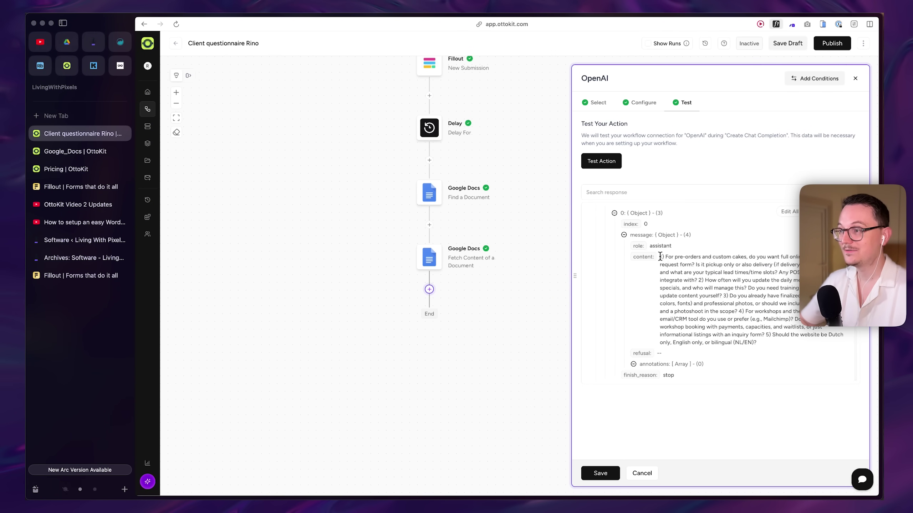
left_click_drag(659, 256, 694, 273)
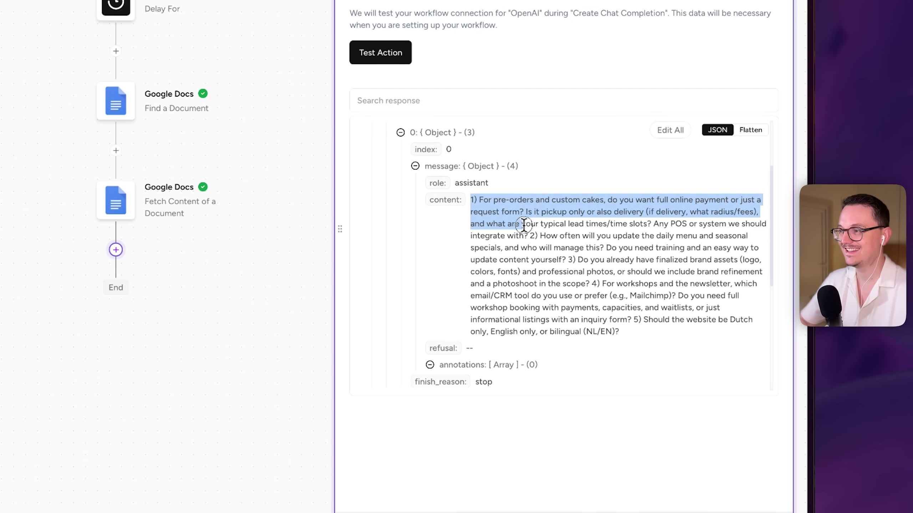
left_click_drag(524, 225, 527, 232)
left_click(527, 233)
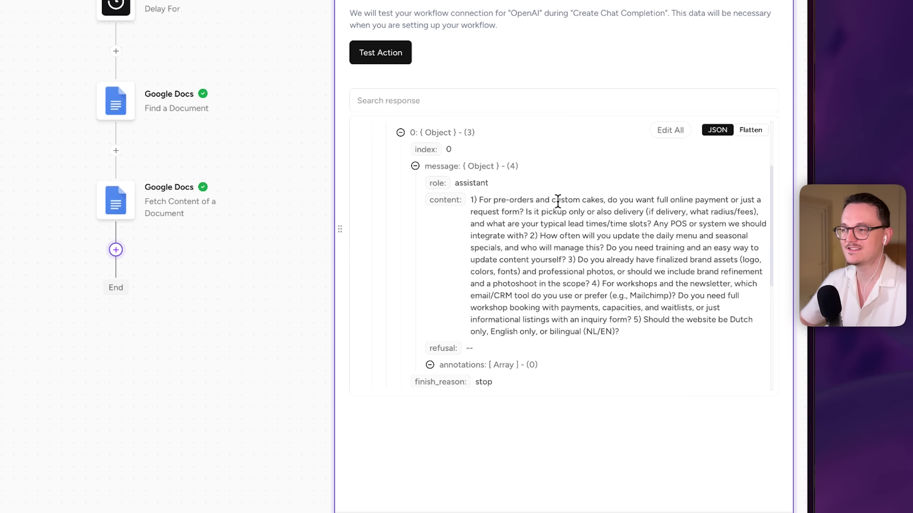
left_click_drag(552, 200, 606, 200)
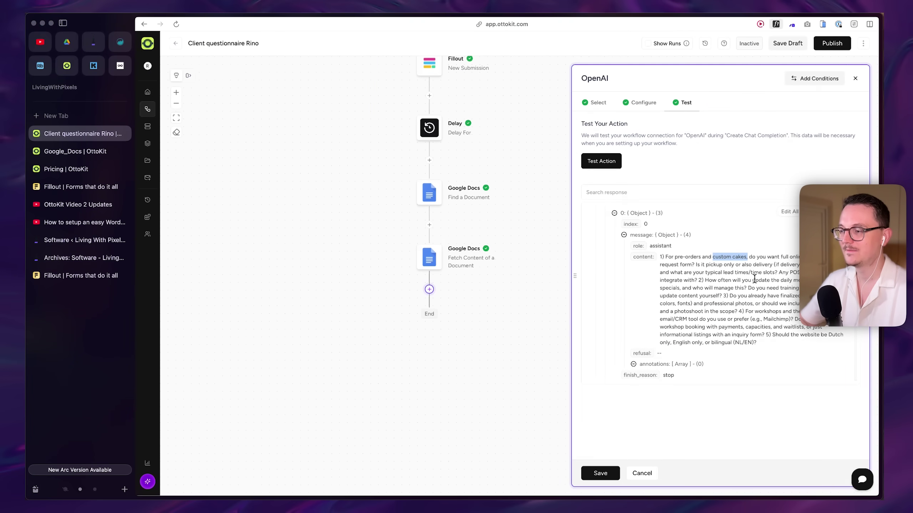
Save the OpenAI step and add a Human in the Loop approval step after it.
left_click(600, 473)
left_click(327, 322)
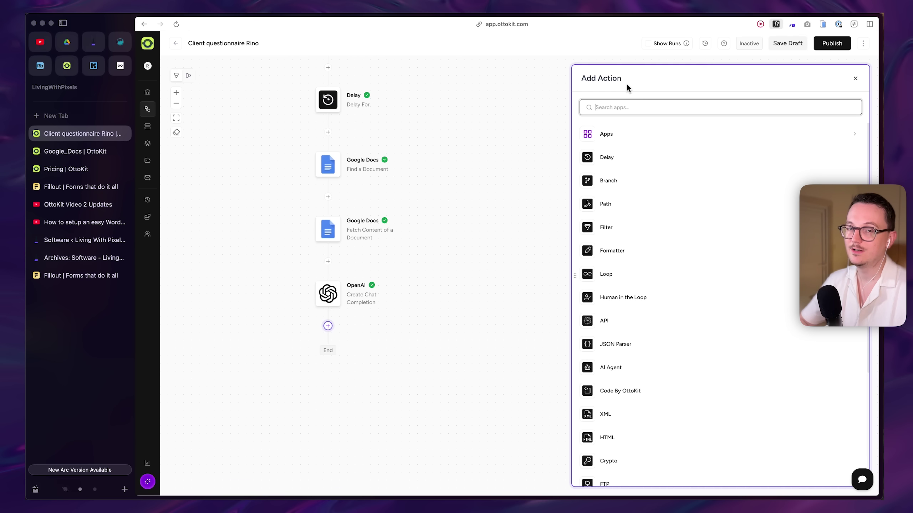
type("human")
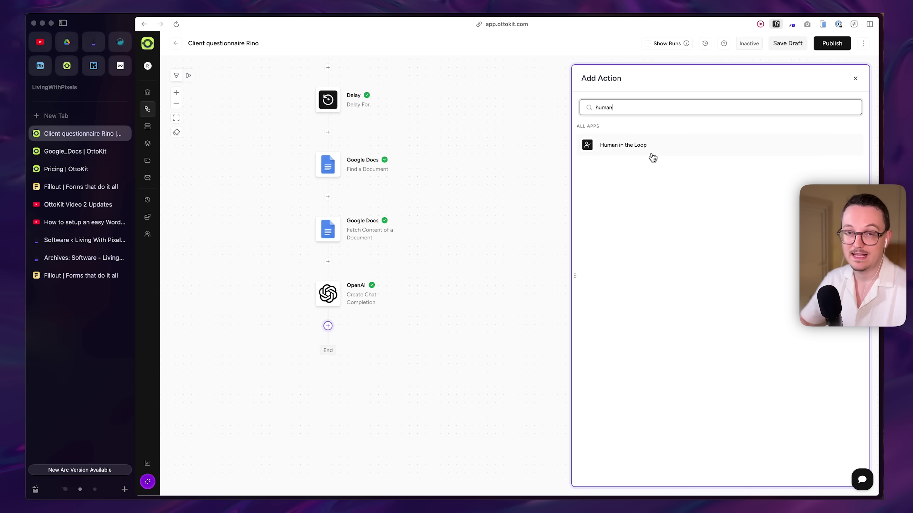
left_click(652, 148)
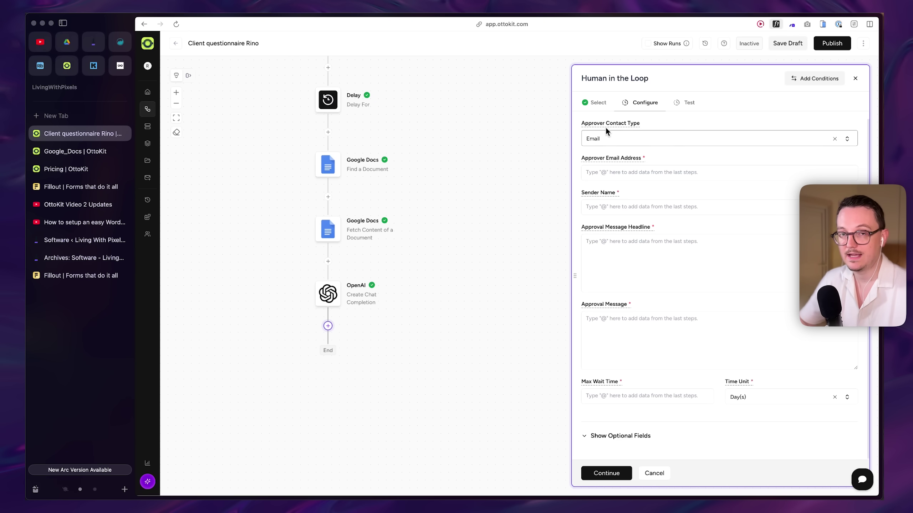
Send the approval request via WhatsApp to the approver's number with sender name Ottokit.
left_click(634, 140)
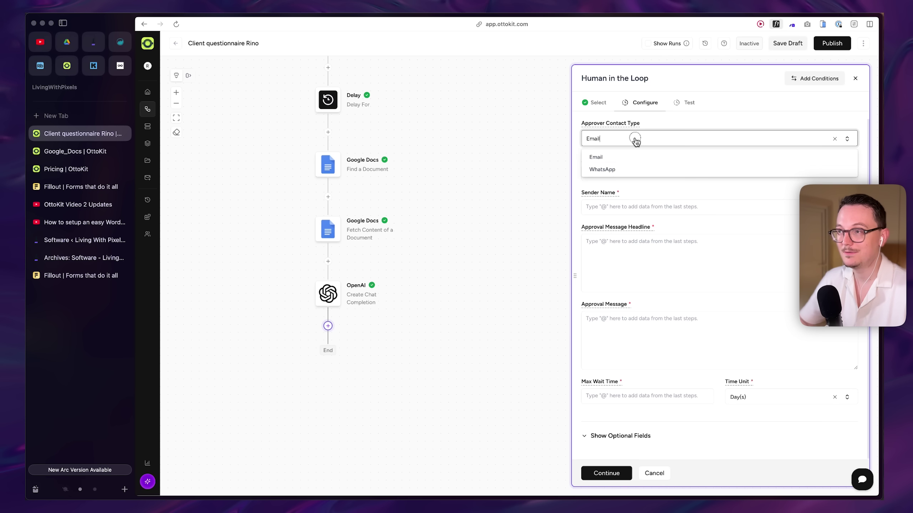
left_click(613, 174)
left_click(615, 172)
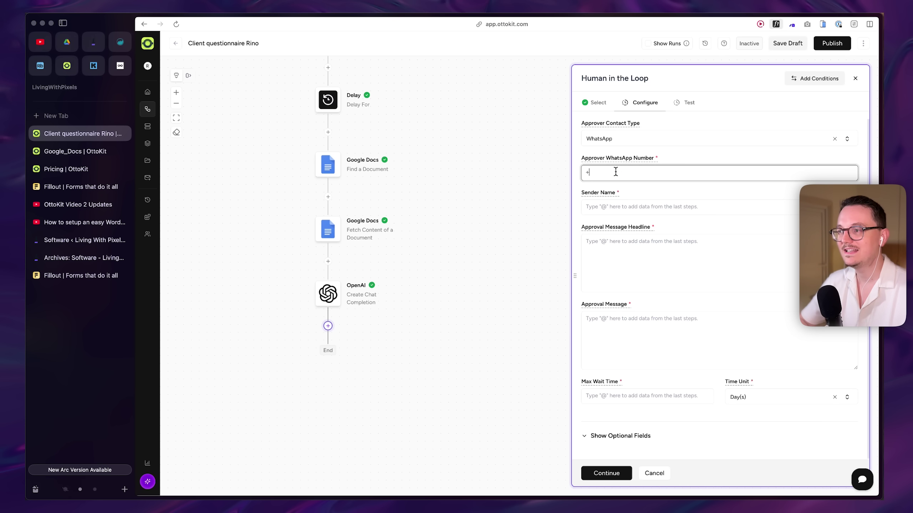
key("Tab")
type("Ottokit")
Set the message headline to 'Client' followed by the client's first name.
left_click(679, 267)
type("Client @")
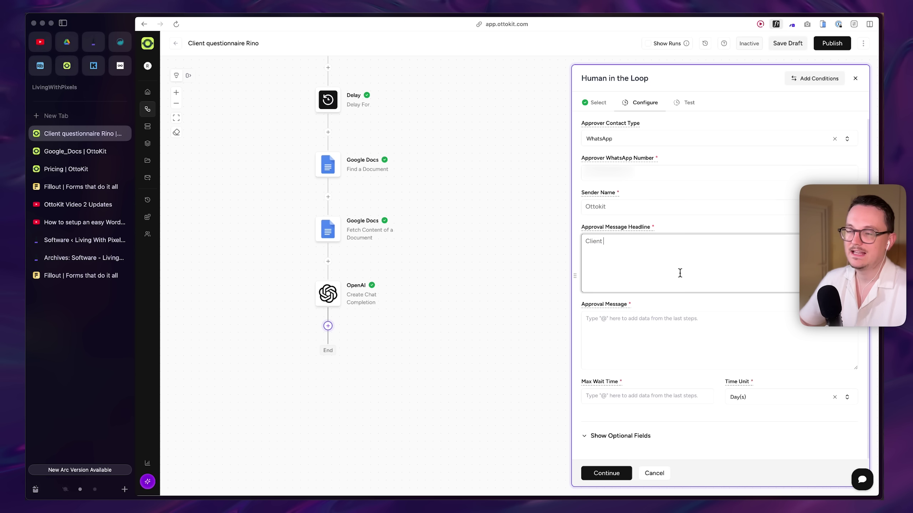
left_click(415, 103)
type("name")
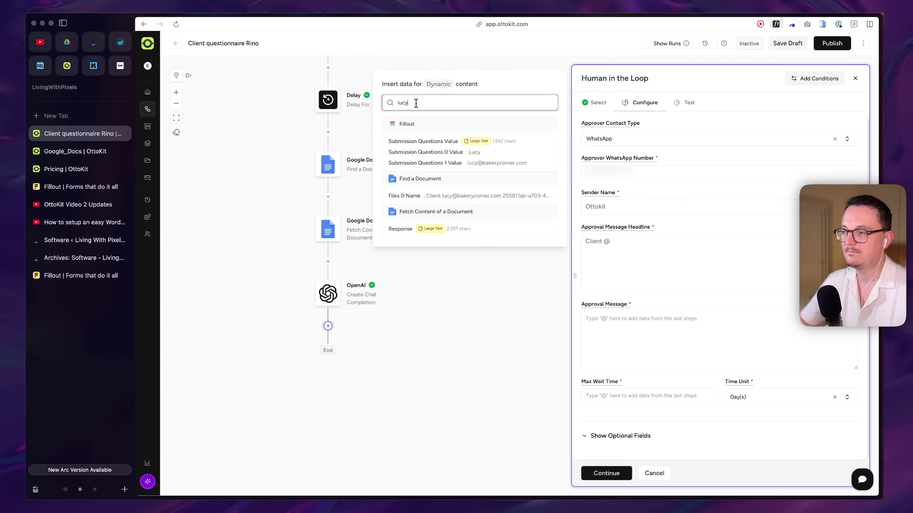
left_click(461, 154)
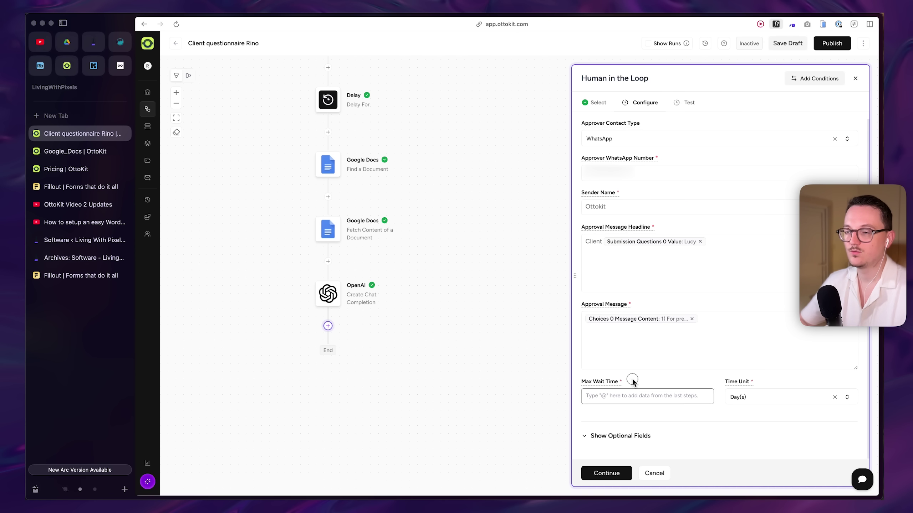
Set the maximum wait time to 5 days.
left_click(619, 399)
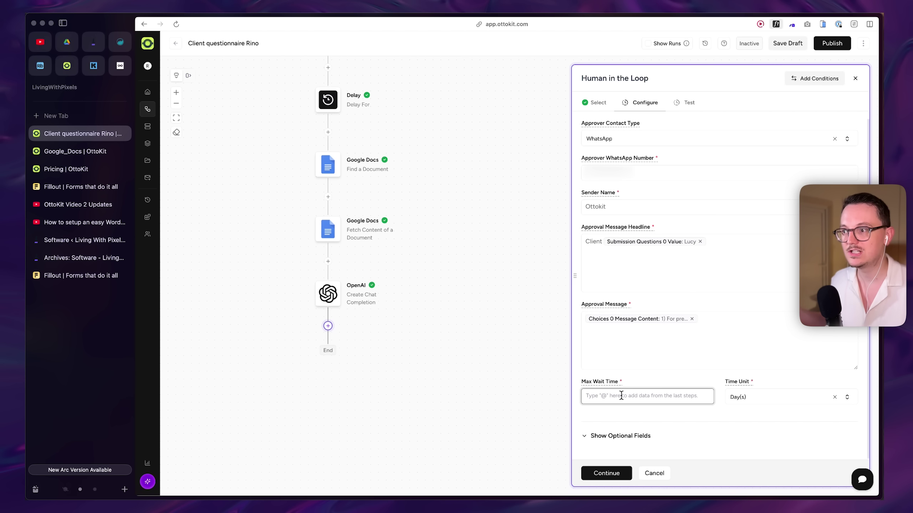
type("5")
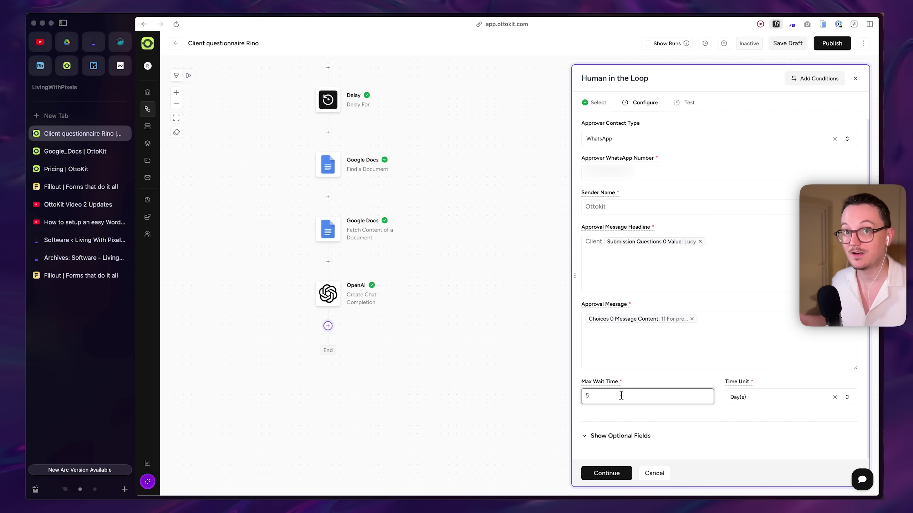
left_click(723, 414)
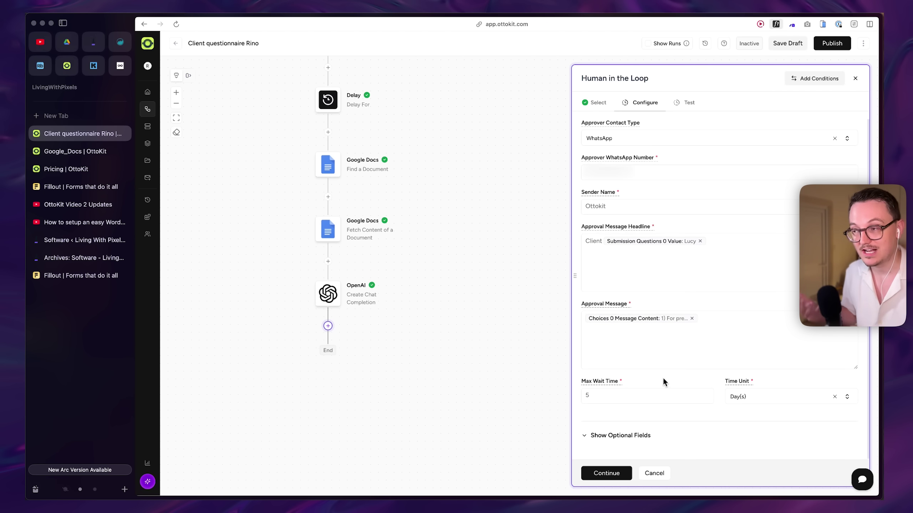
left_click(621, 436)
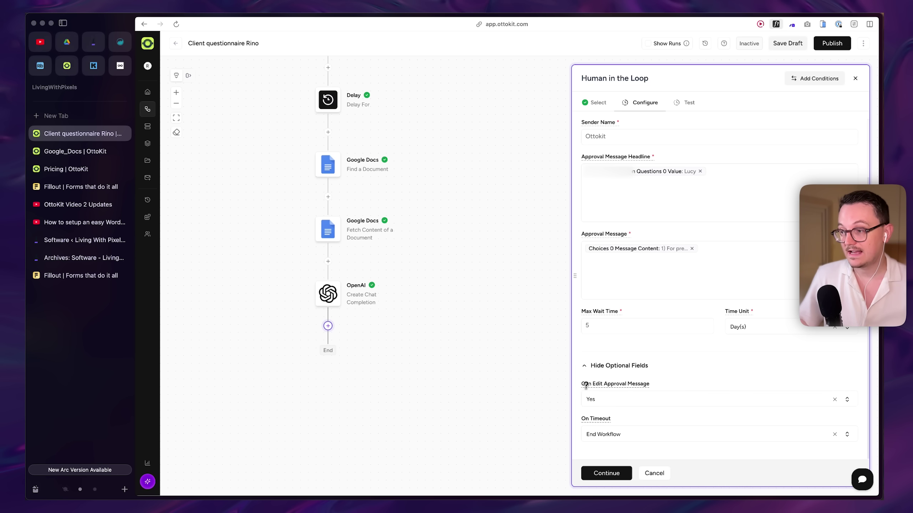
Set On Timeout to Auto Approve.
left_click(629, 441)
left_click(622, 466)
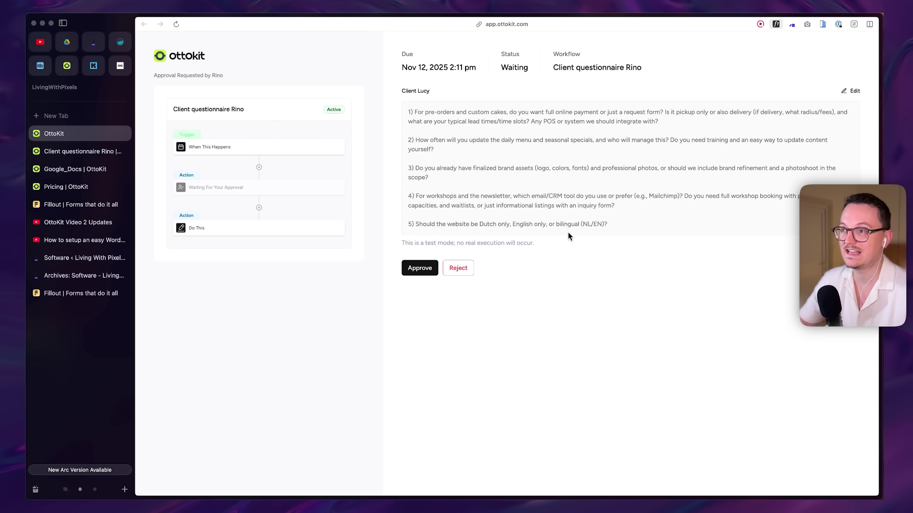
Delete the third, brand-assets question from the proposed list and approve the request.
left_click(852, 91)
triple_click(419, 176)
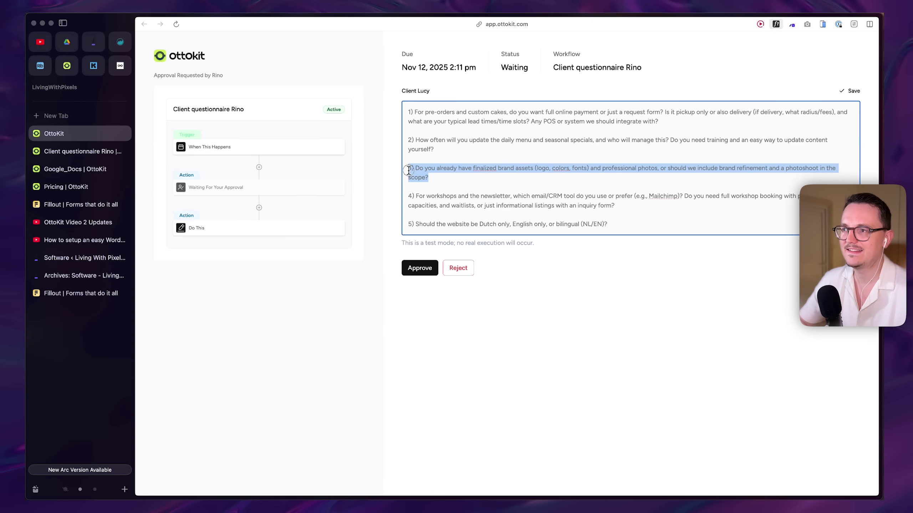
key("BackSpace")
key("BackSpace")
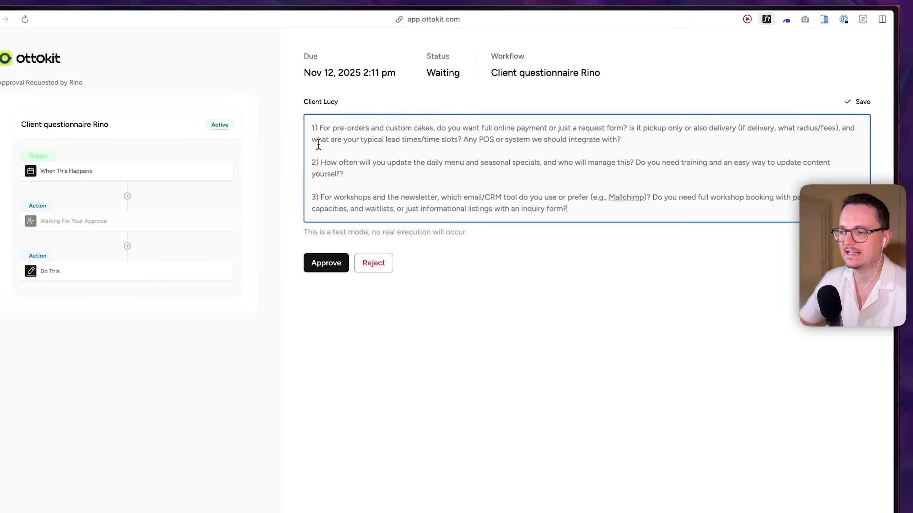
left_click(233, 310)
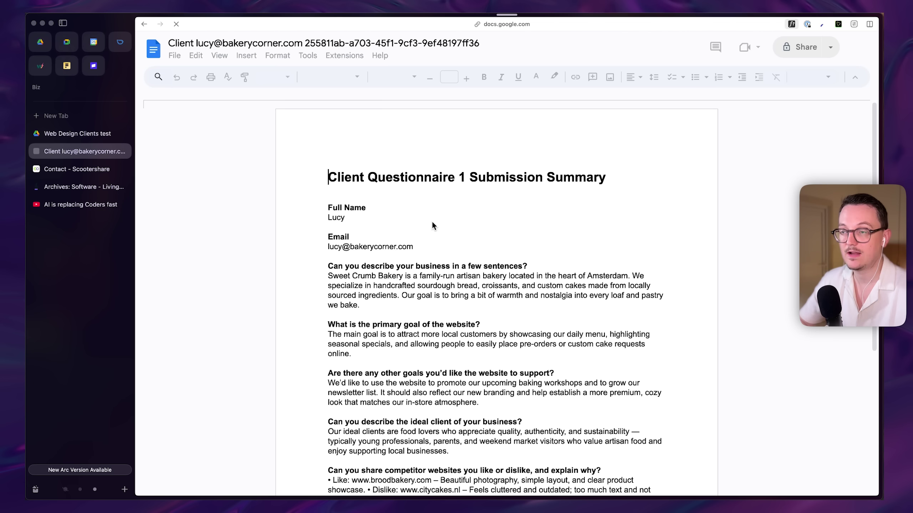
Scroll through the submission summary doc to the Submission ID, then return to the OttoKit workflow.
scroll(435, 266, "down", 10)
scroll(423, 264, "down", 15)
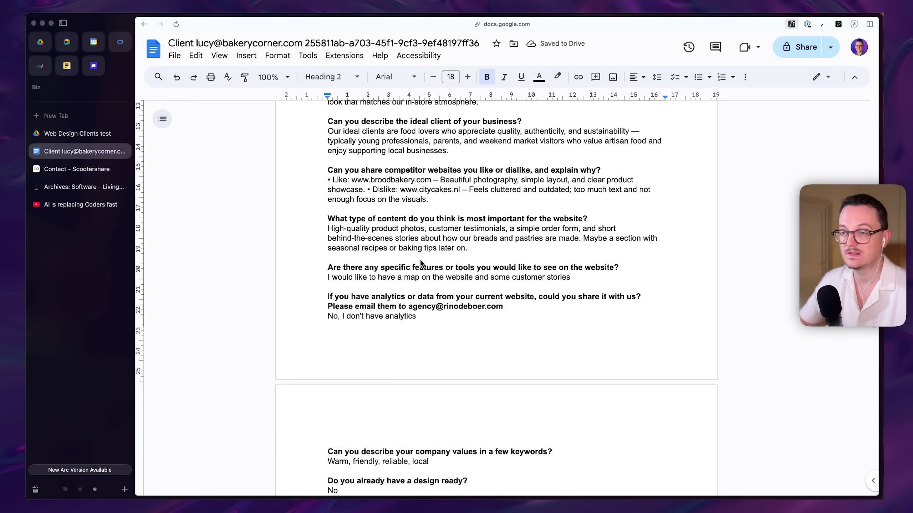
scroll(422, 264, "up", 3)
scroll(421, 263, "down", 1)
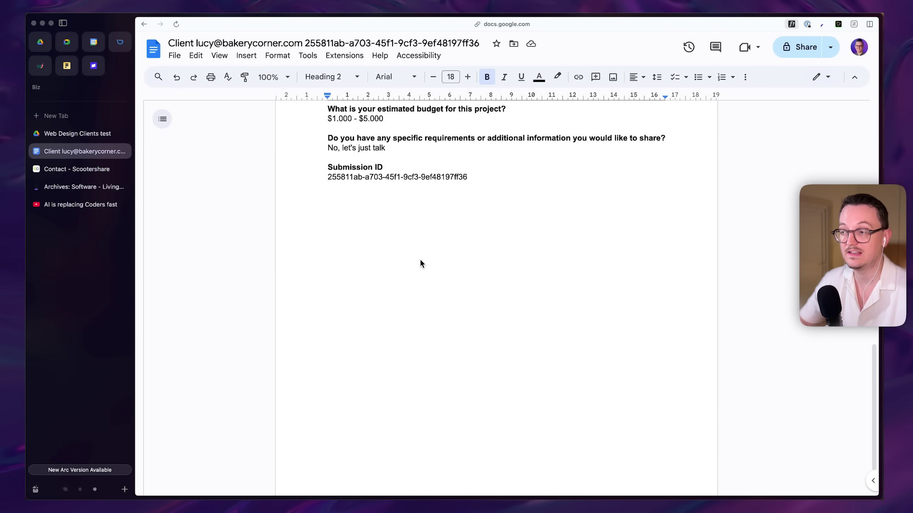
left_click(80, 490)
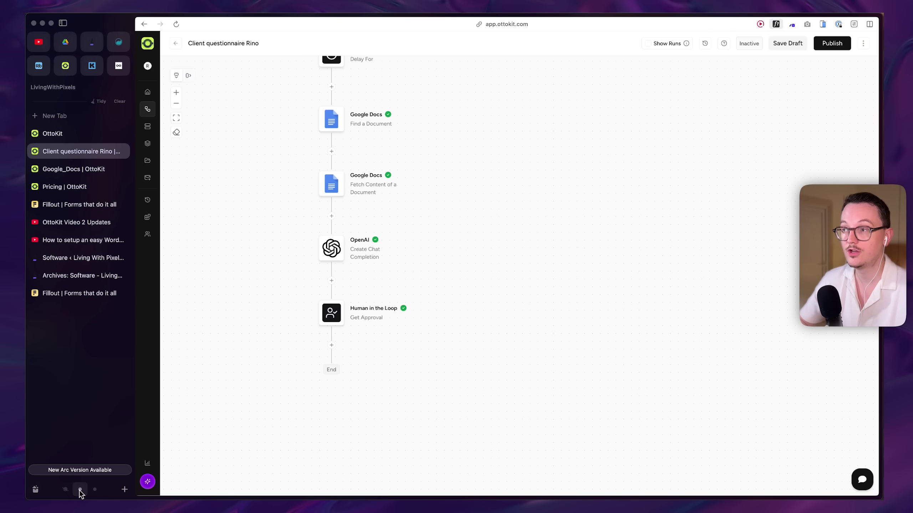
Add a Google Docs Append Text to Document step using the Google Docs connection.
left_click(331, 345)
left_click(614, 174)
type("app")
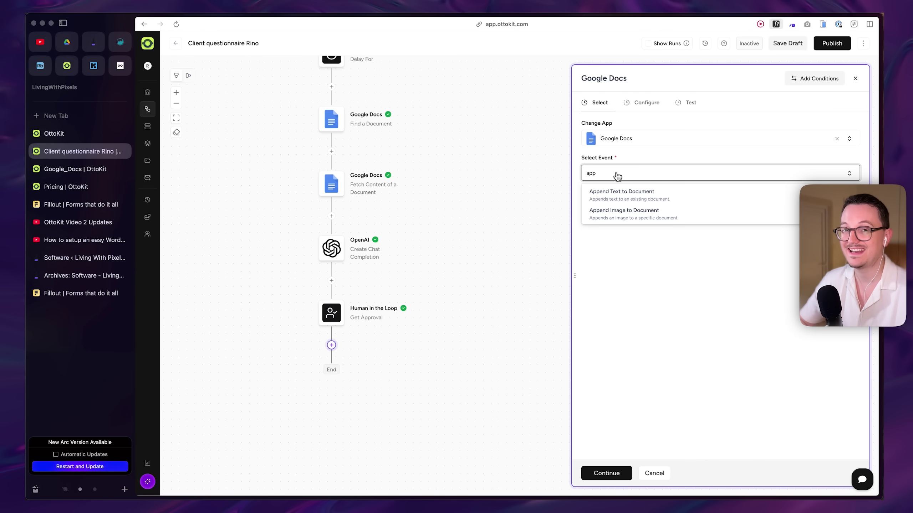
left_click(656, 201)
left_click(628, 210)
left_click(628, 245)
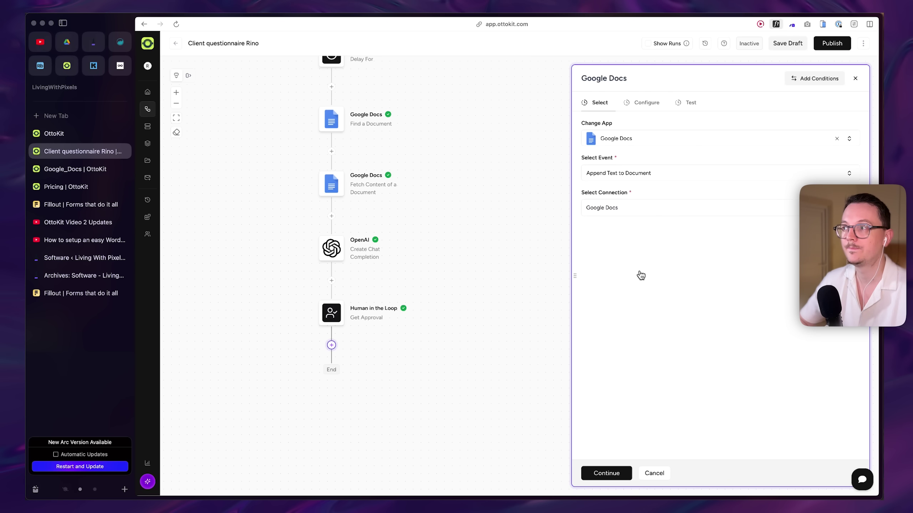
left_click(842, 123)
Map the document to Files 0 Id and the text to the User Response.
left_click(651, 142)
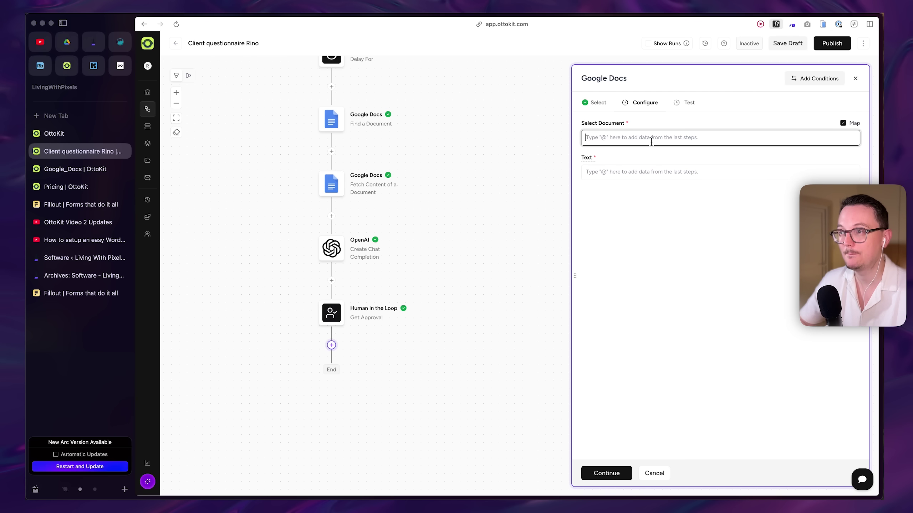
type("@id")
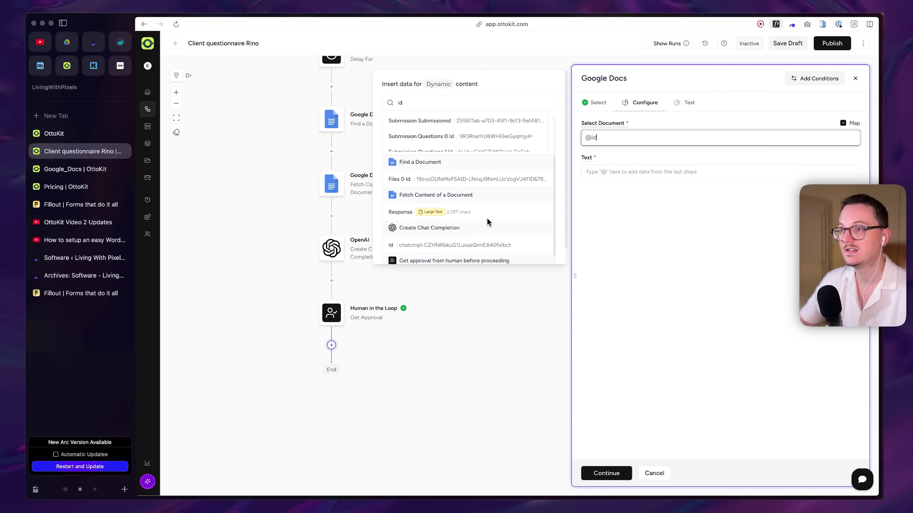
scroll(481, 227, "up", 1)
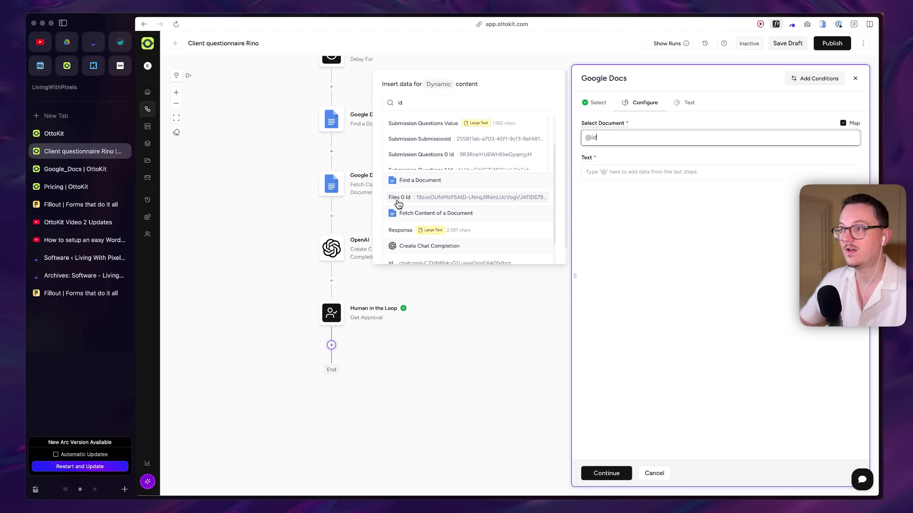
left_click(429, 198)
left_click(686, 175)
type("@respons")
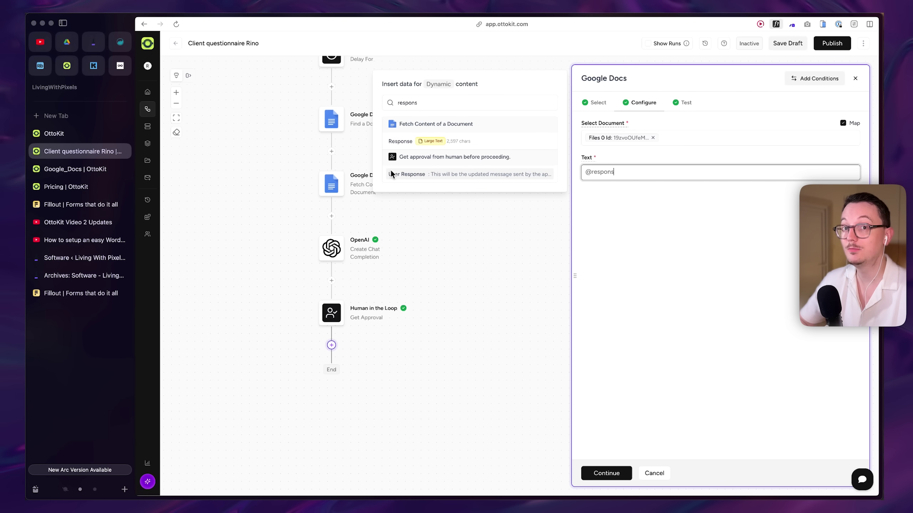
left_click(442, 176)
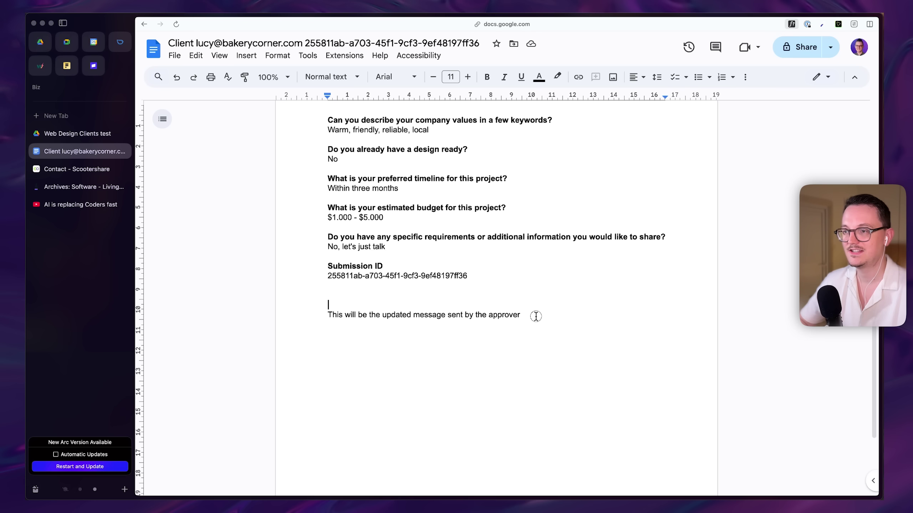
Inspect the appended test line below the Submission ID in the client's Google Doc.
left_click_drag(536, 316, 324, 316)
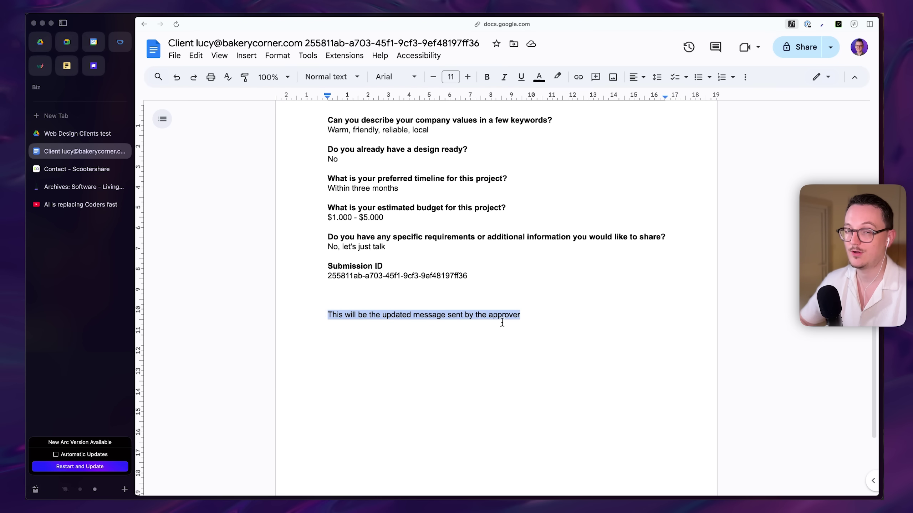
left_click(532, 315)
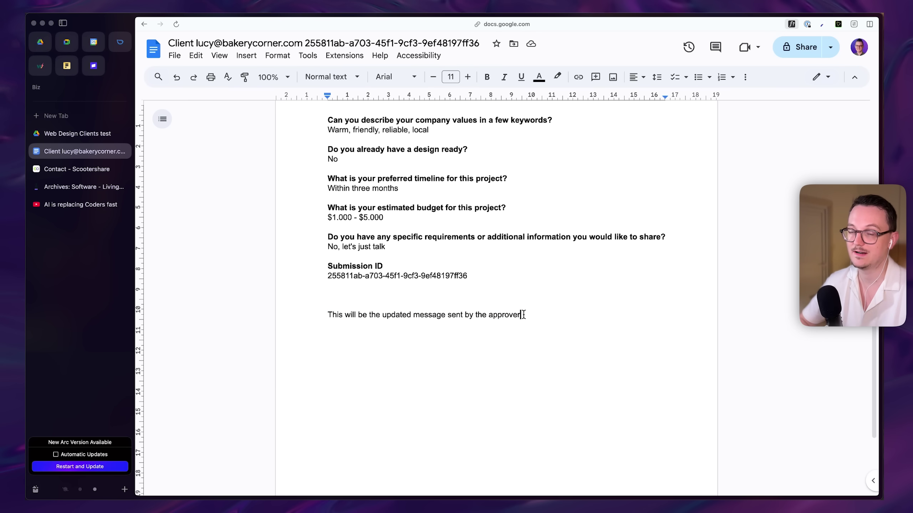
left_click_drag(521, 315, 316, 316)
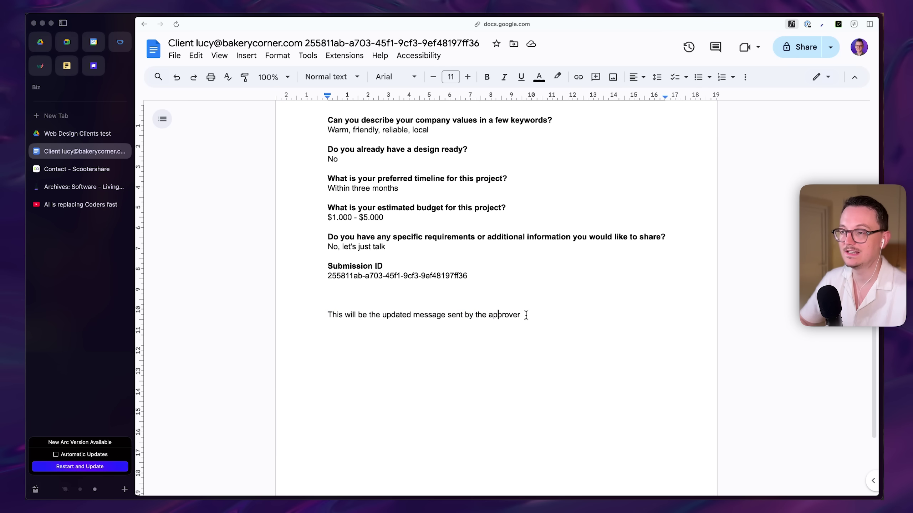
left_click_drag(526, 315, 374, 304)
left_click(338, 313)
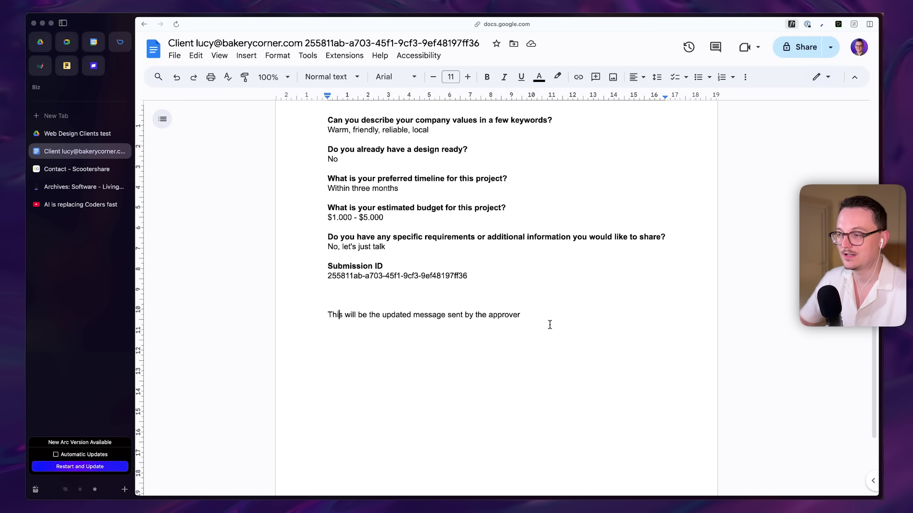
left_click_drag(548, 323, 329, 317)
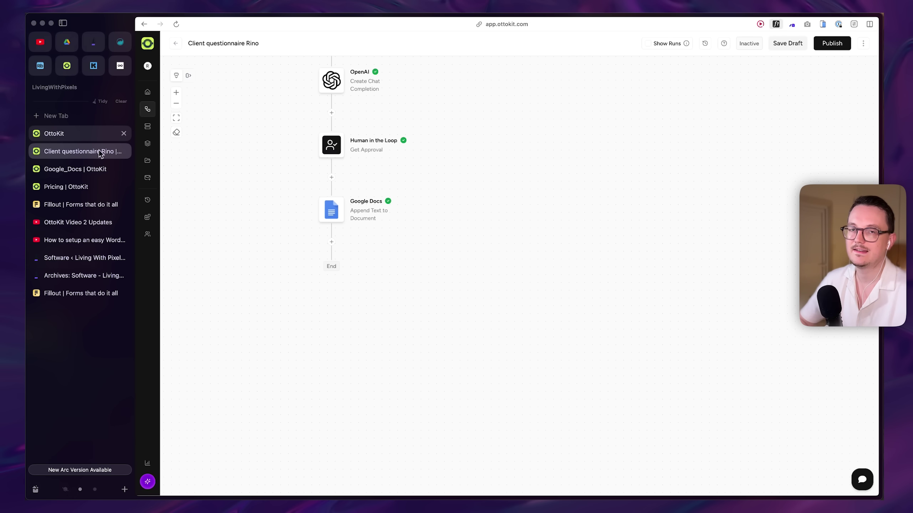
Search 'send email' and add a Send Email action after the Append Text to Document step.
left_click(332, 241)
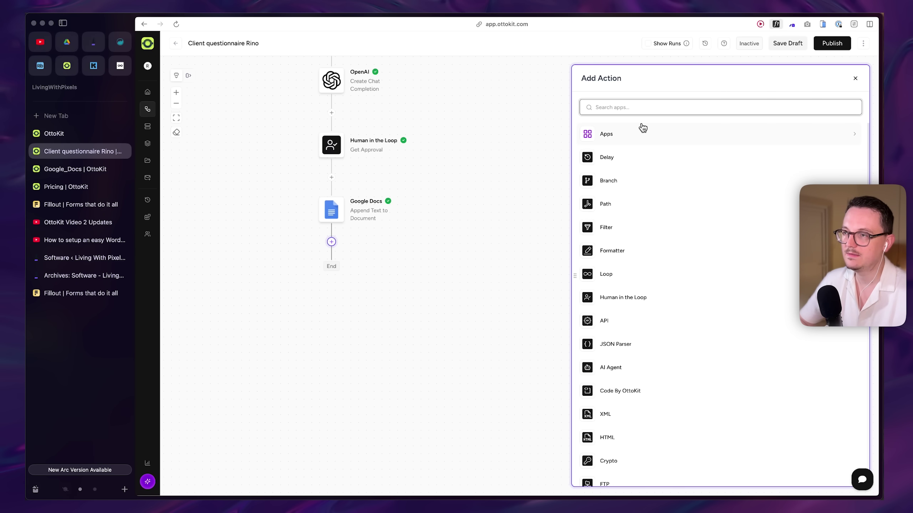
type("email")
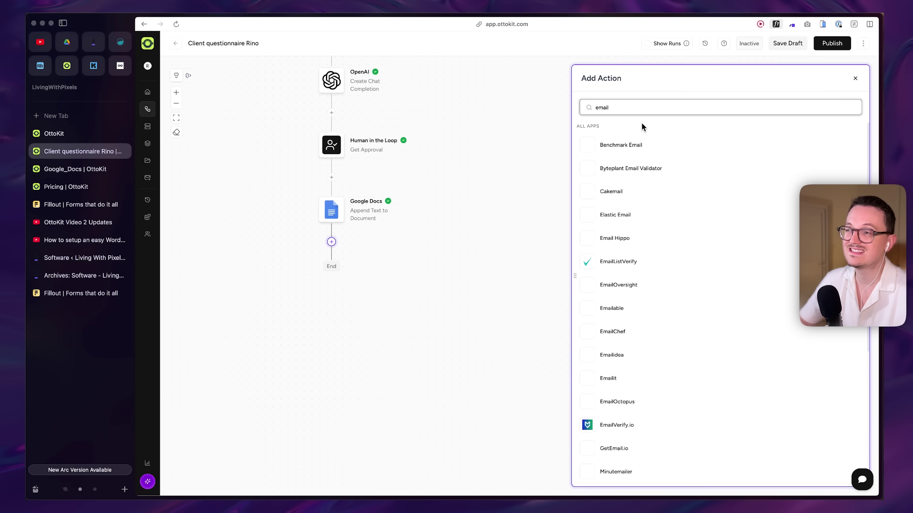
scroll(675, 363, "down", 1)
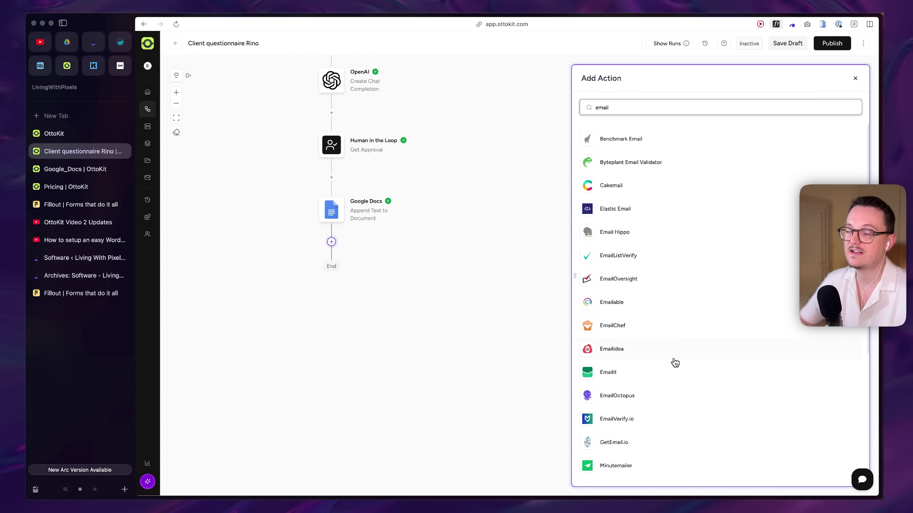
scroll(667, 393, "down", 5)
scroll(650, 371, "up", 6)
key("super+a")
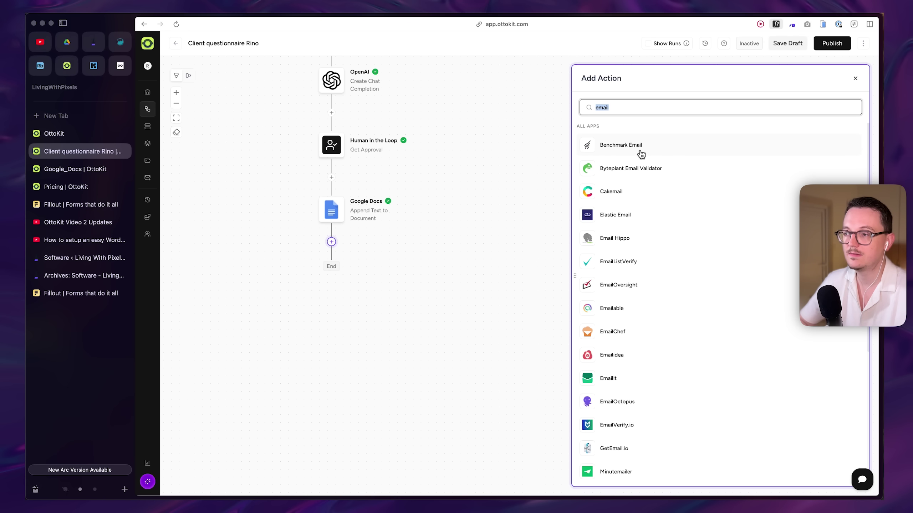
type("send")
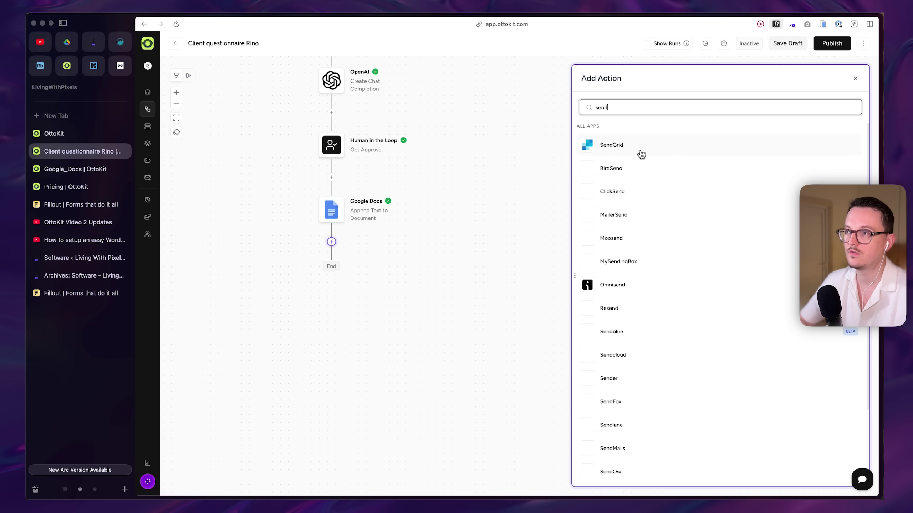
type(" emai")
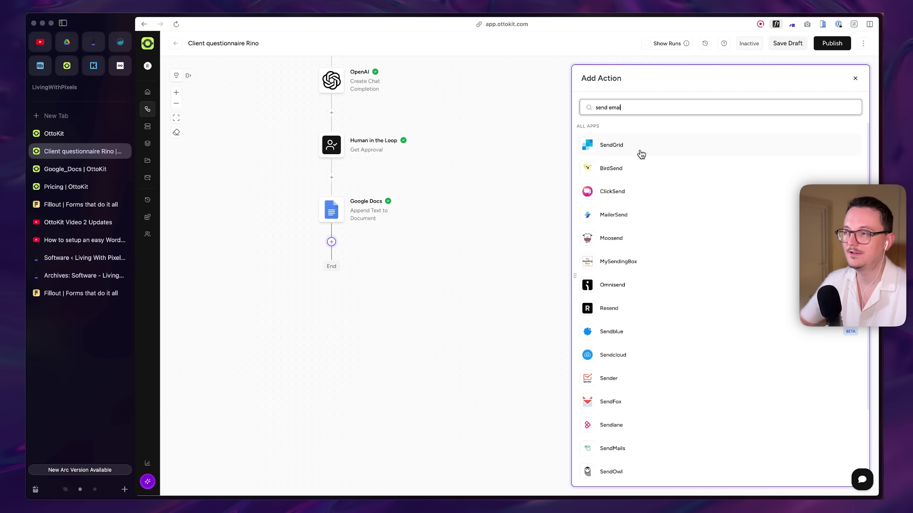
type("l")
left_click(634, 147)
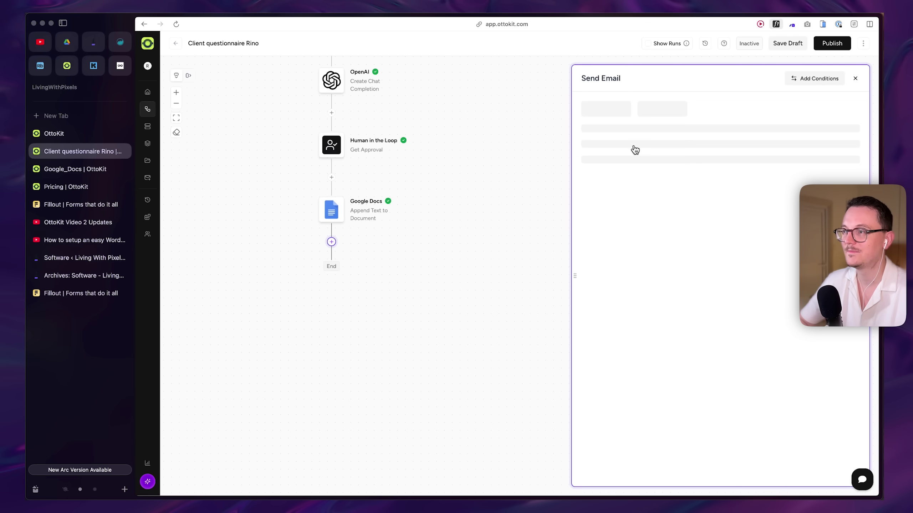
left_click(628, 206)
Start a new Send Email connection with host smtppro.zoho.eu and the SMTP account's username and password.
left_click(703, 256)
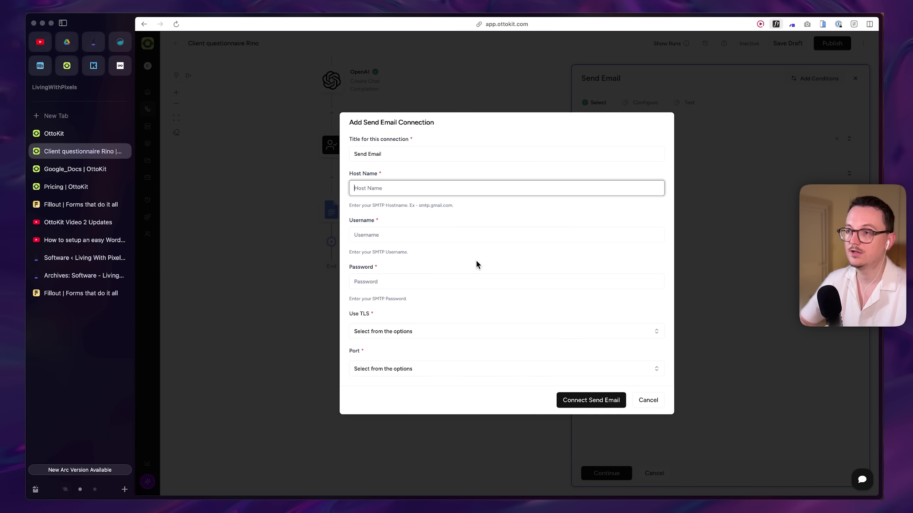
key("Tab")
key("super+v")
key("Tab")
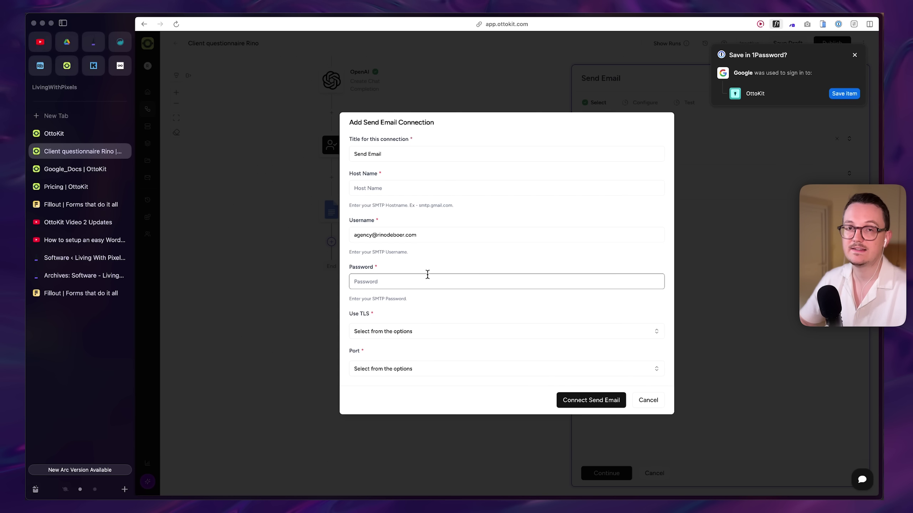
left_click(414, 252)
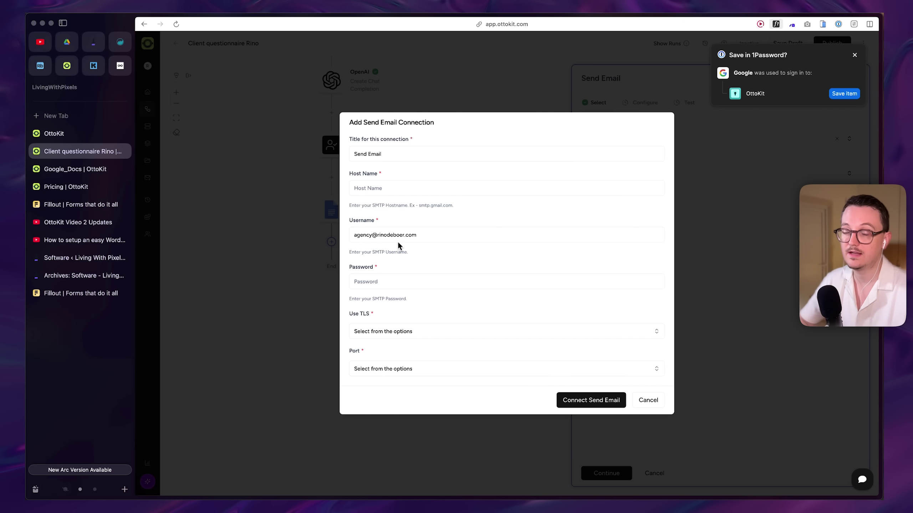
left_click(364, 239)
left_click(360, 188)
key("super+v")
left_click_drag(354, 188, 408, 188)
left_click(416, 203)
Enable TLS on port 465, create the connection and dismiss the password-save prompts.
left_click(370, 329)
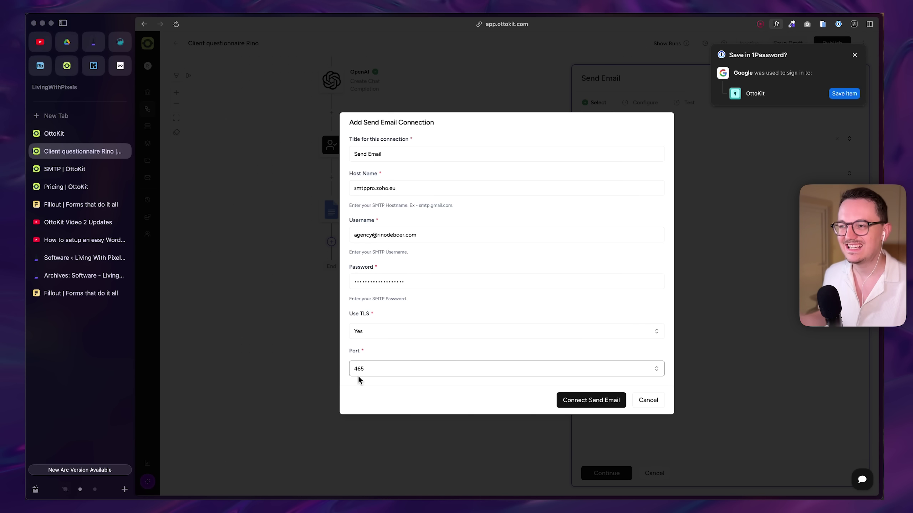
left_click(575, 402)
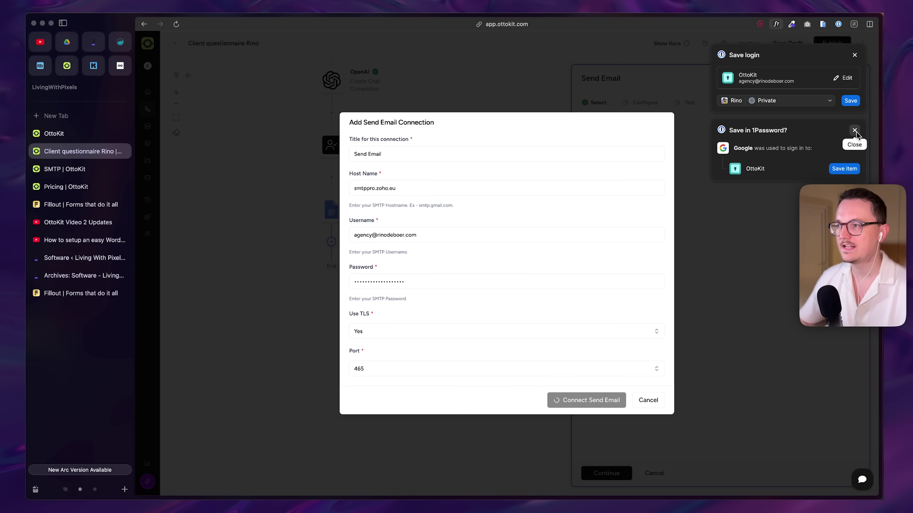
left_click(855, 130)
left_click(854, 55)
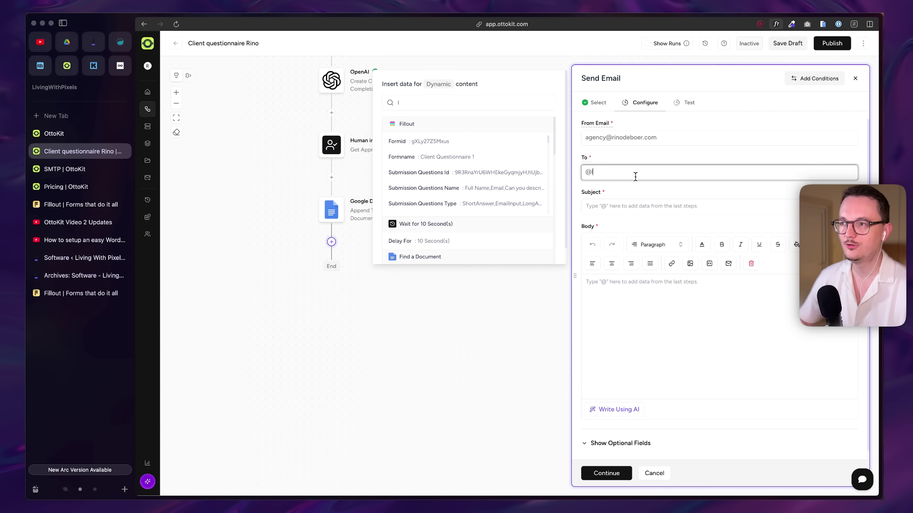
Send the email to the Submission Questions 1 Value answer, with the approval step's User Response in the body.
type("lucy")
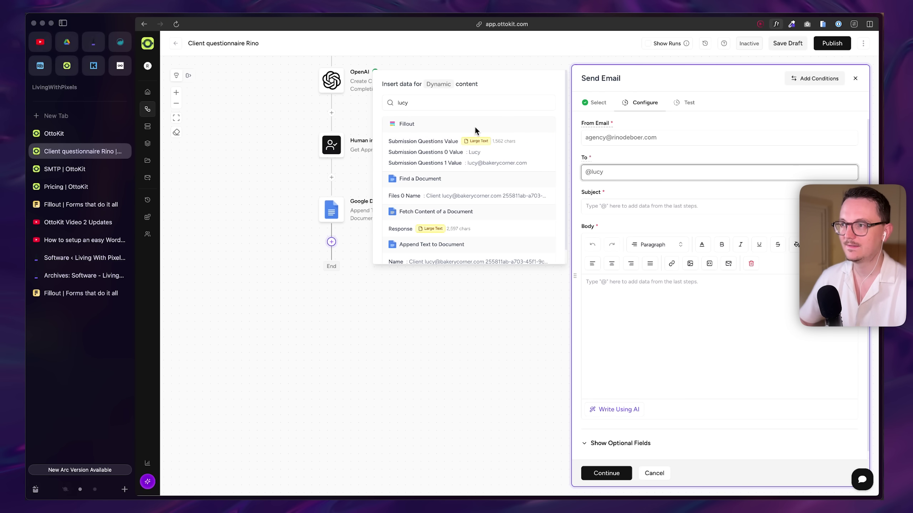
left_click(483, 163)
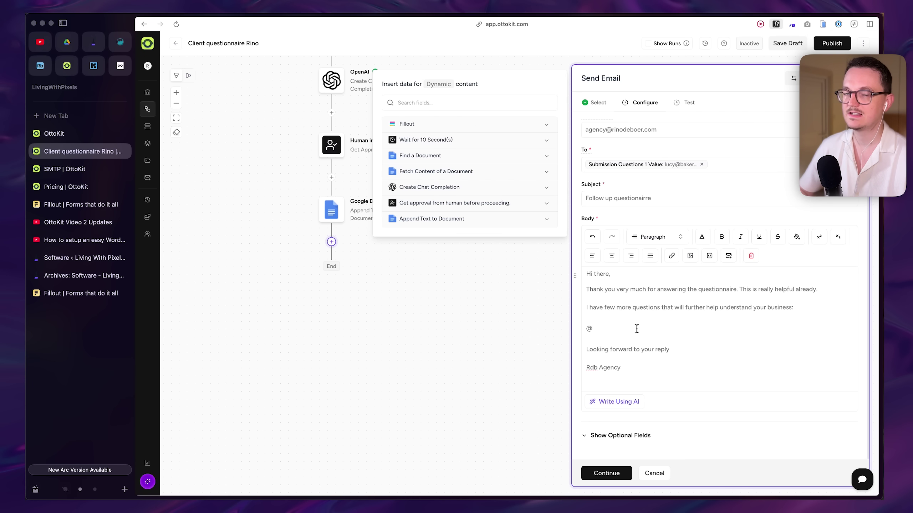
left_click(454, 203)
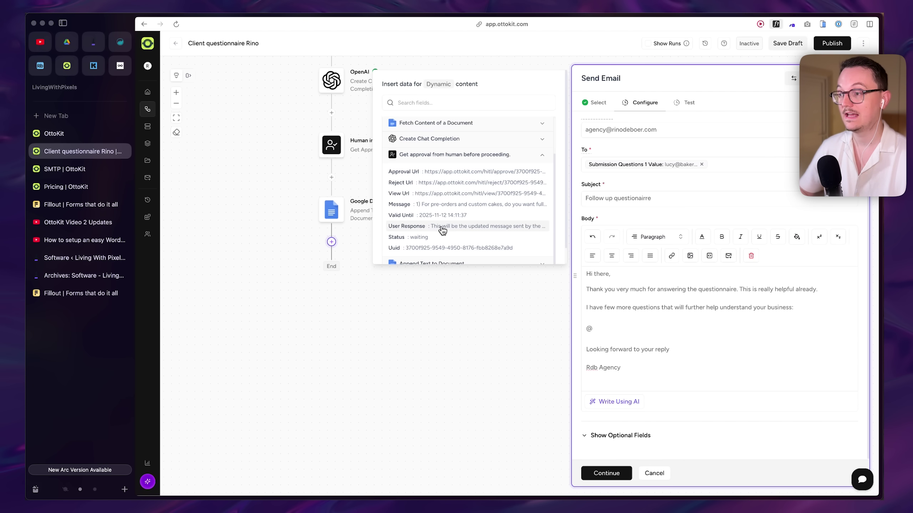
left_click(442, 227)
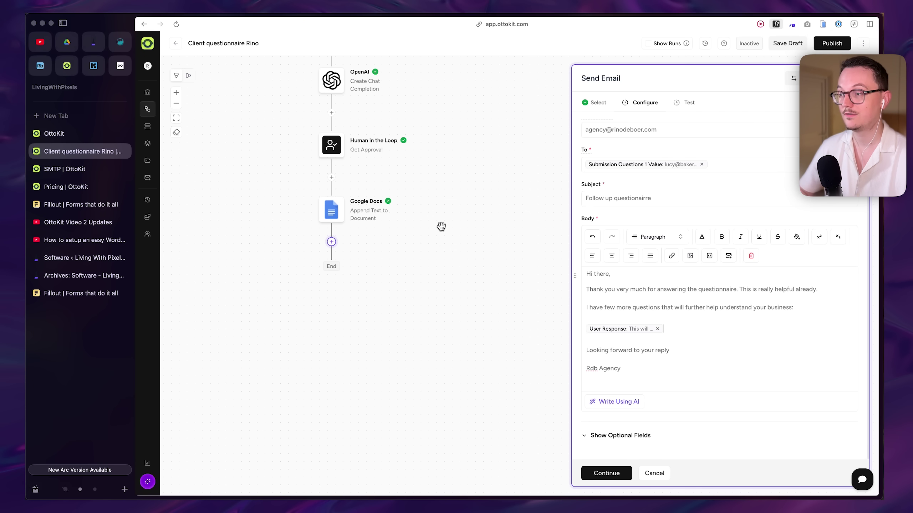
Test the Send Email step and confirm 'Email sent successfully'.
left_click(617, 480)
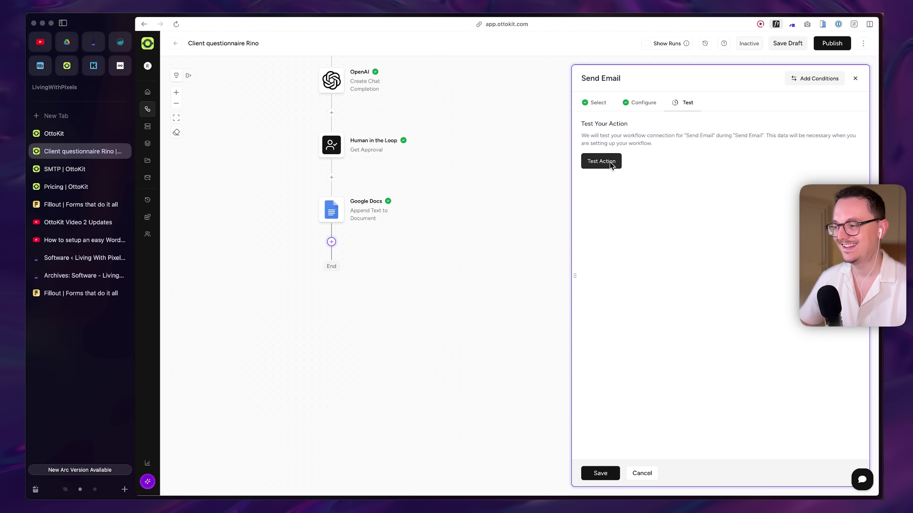
left_click(610, 162)
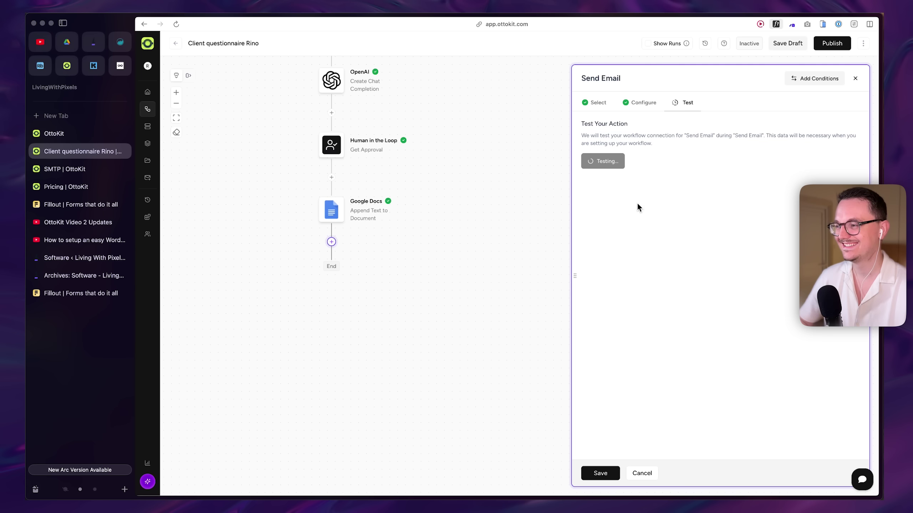
left_click_drag(642, 234, 686, 236)
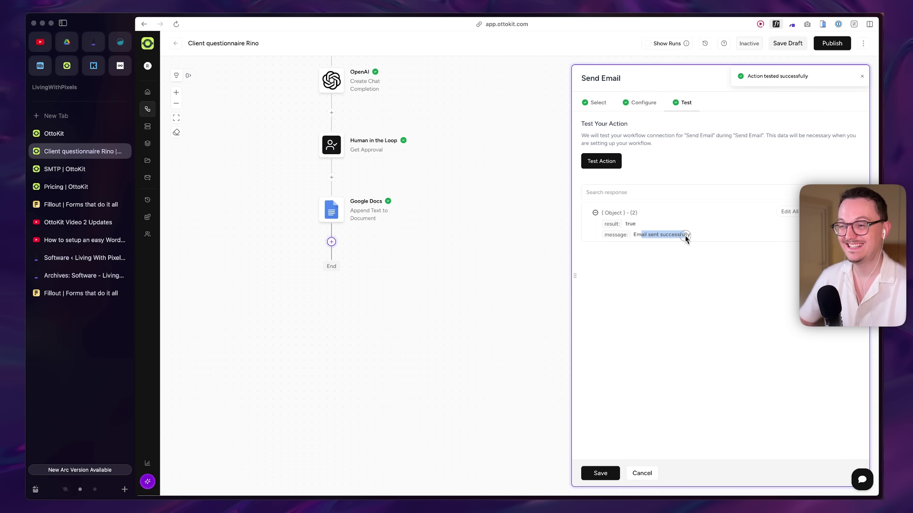
Start the Client Questionnaire 1 form and fill in the respondent's name and business description.
left_click(613, 398)
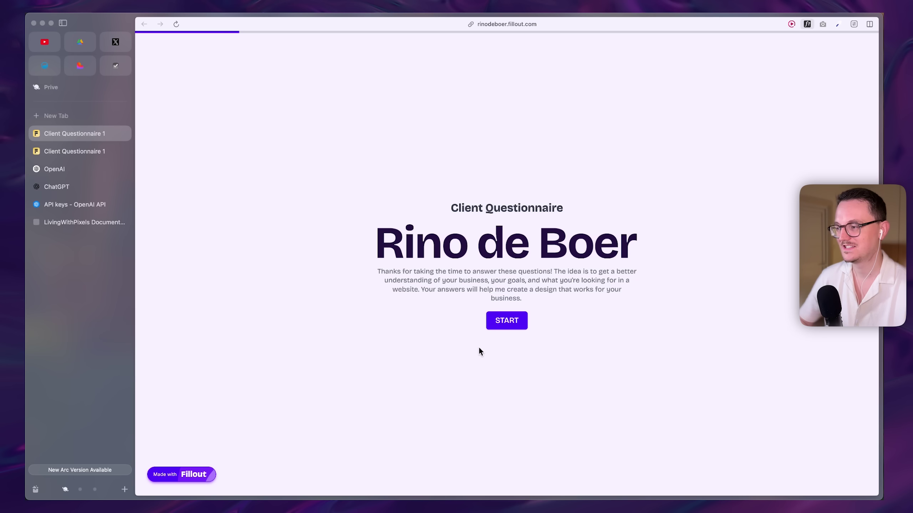
left_click(506, 322)
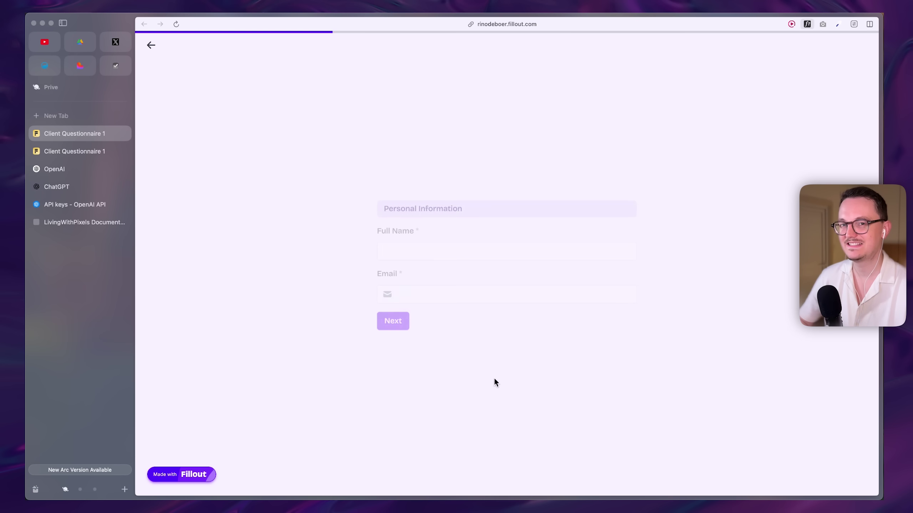
left_click(404, 255)
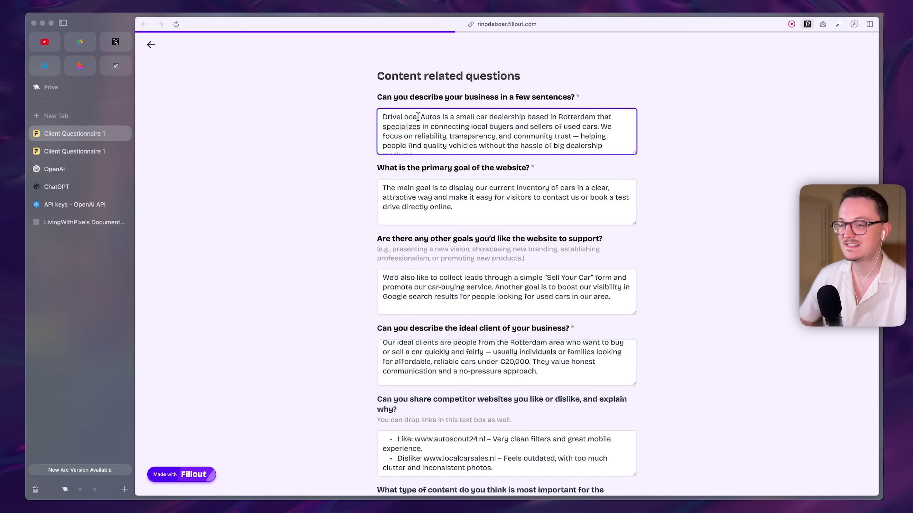
left_click_drag(421, 117, 597, 117)
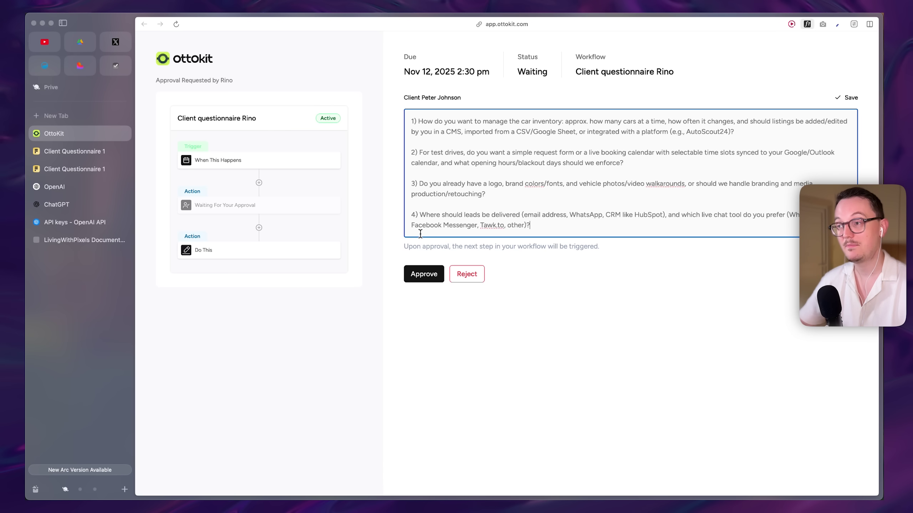
Approve the four generated follow-up questions on the approval page.
left_click(423, 274)
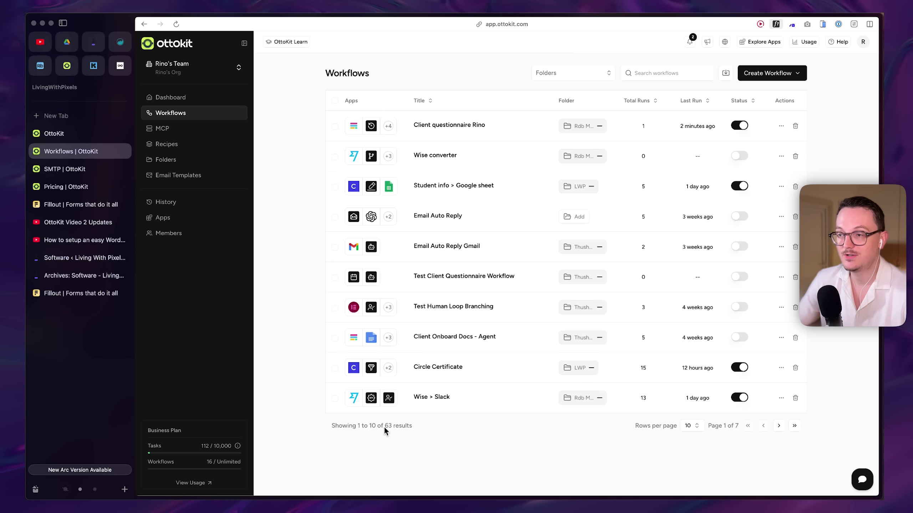
left_click(386, 427)
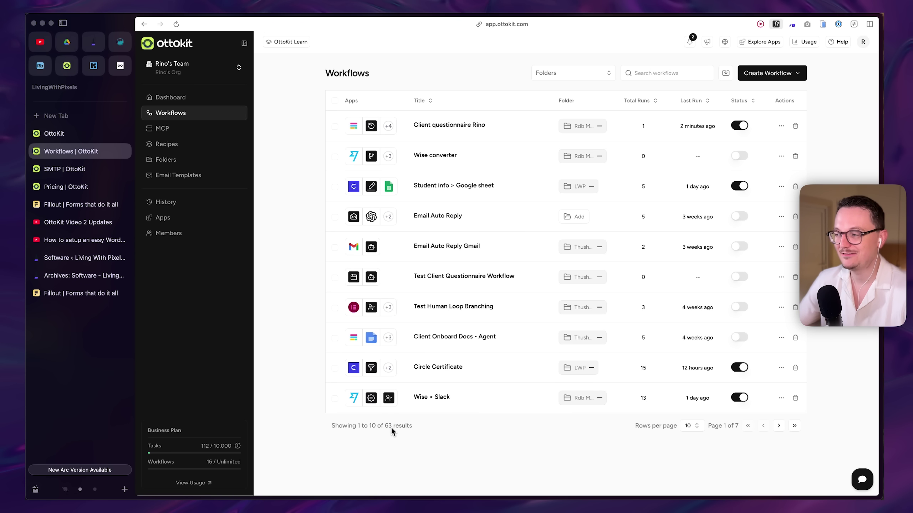
left_click(74, 200)
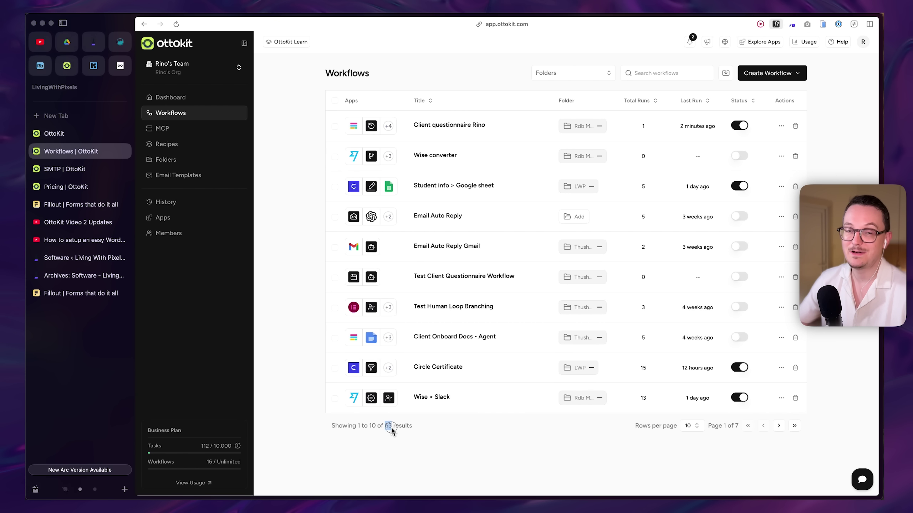
left_click(391, 428)
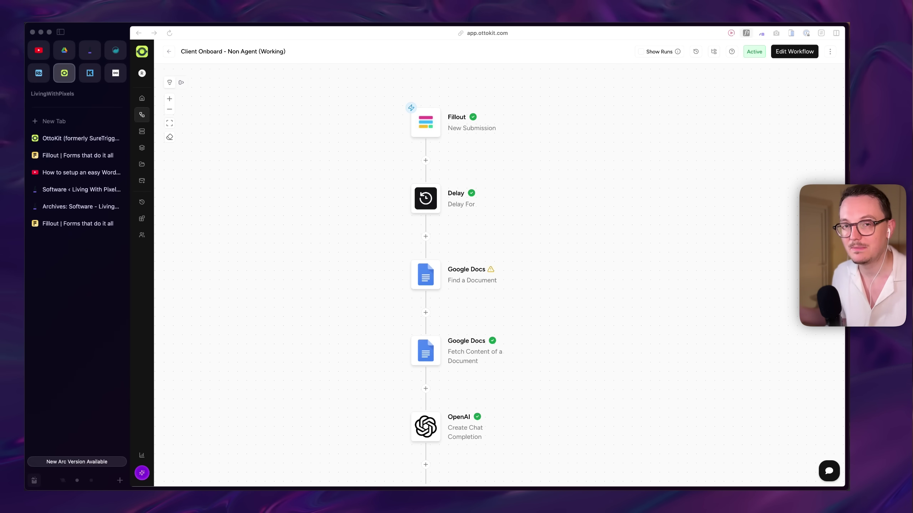
Scroll the Client Onboard - Non Agent (Working) canvas to inspect its OpenAI and Get Approval steps.
scroll(627, 299, "down", 1)
scroll(628, 300, "down", 5)
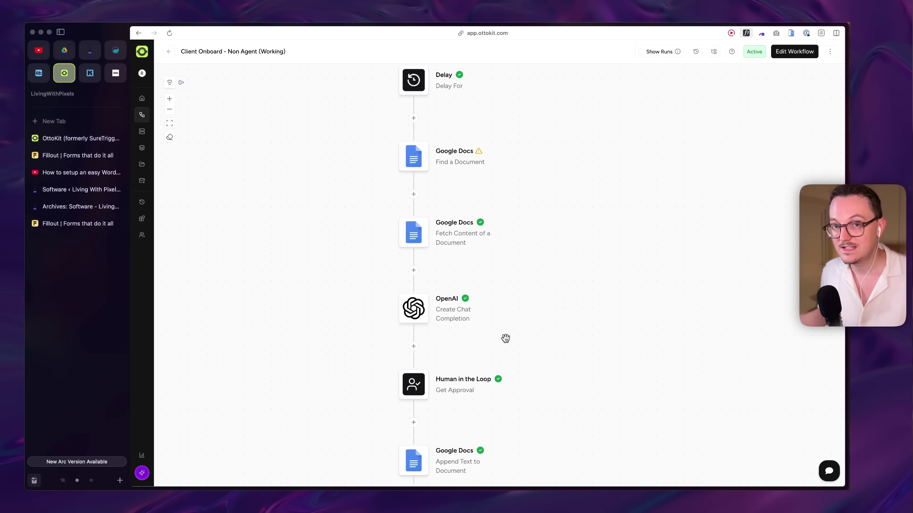
scroll(506, 338, "up", 3)
scroll(506, 339, "down", 2)
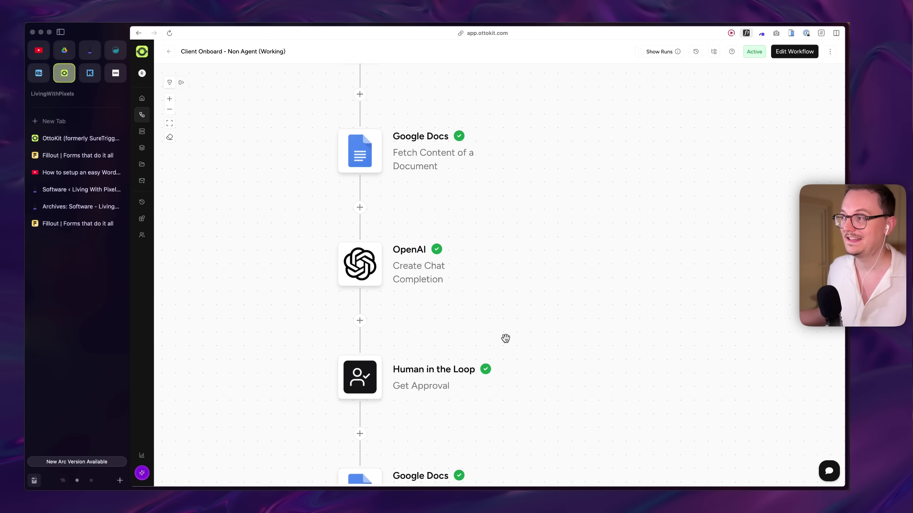
scroll(506, 339, "up", 2)
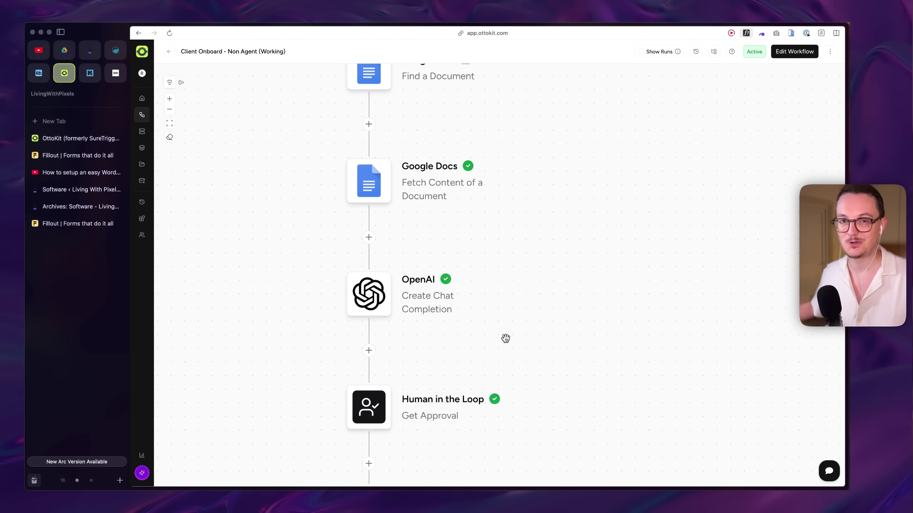